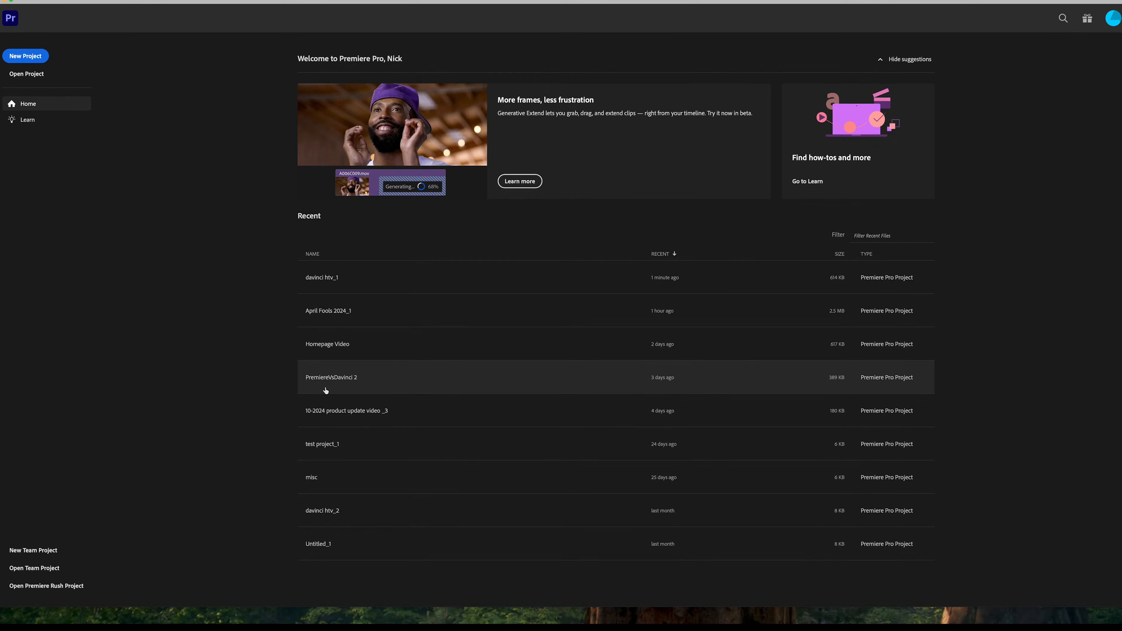
Open the PremiereVsDavinci 2 project and expand the Organize Media and Copy media import settings
click(326, 388)
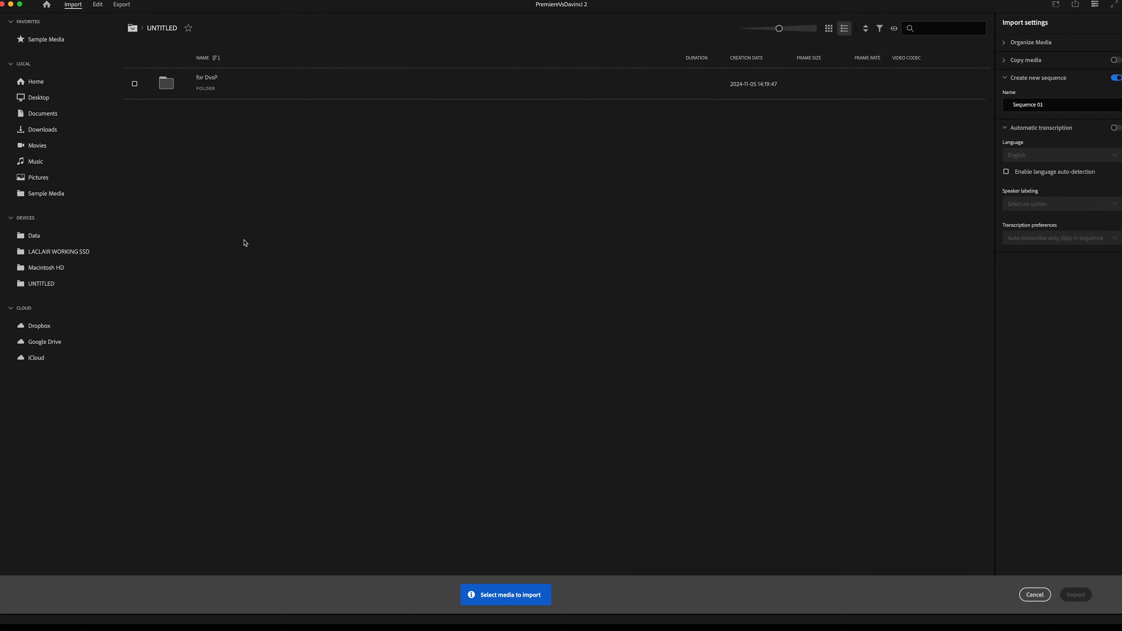
click(1005, 42)
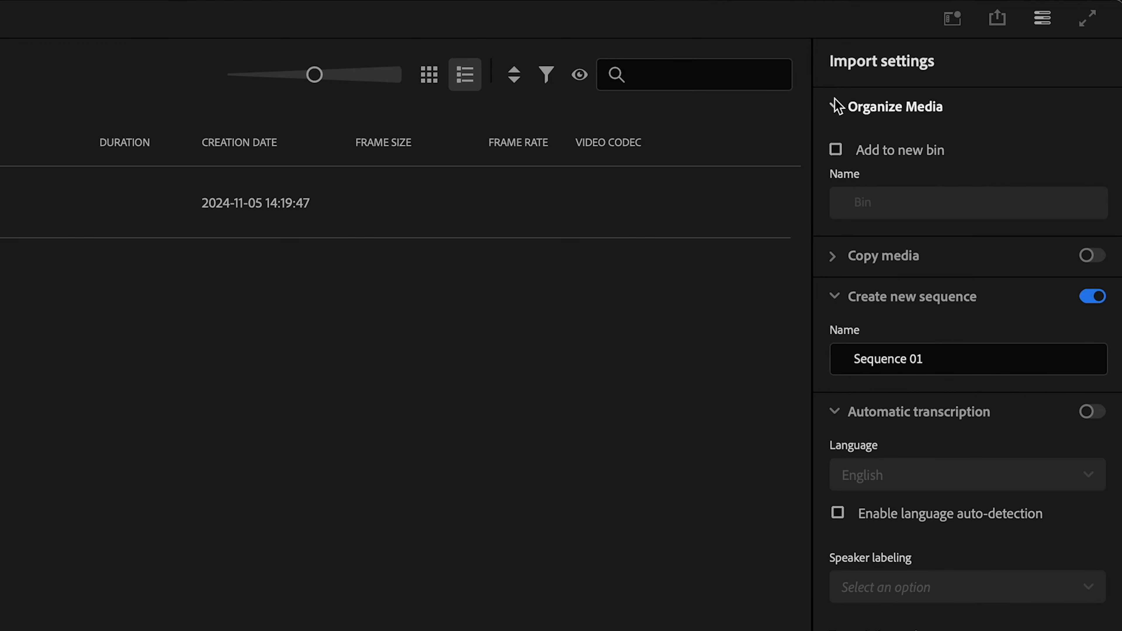
click(840, 254)
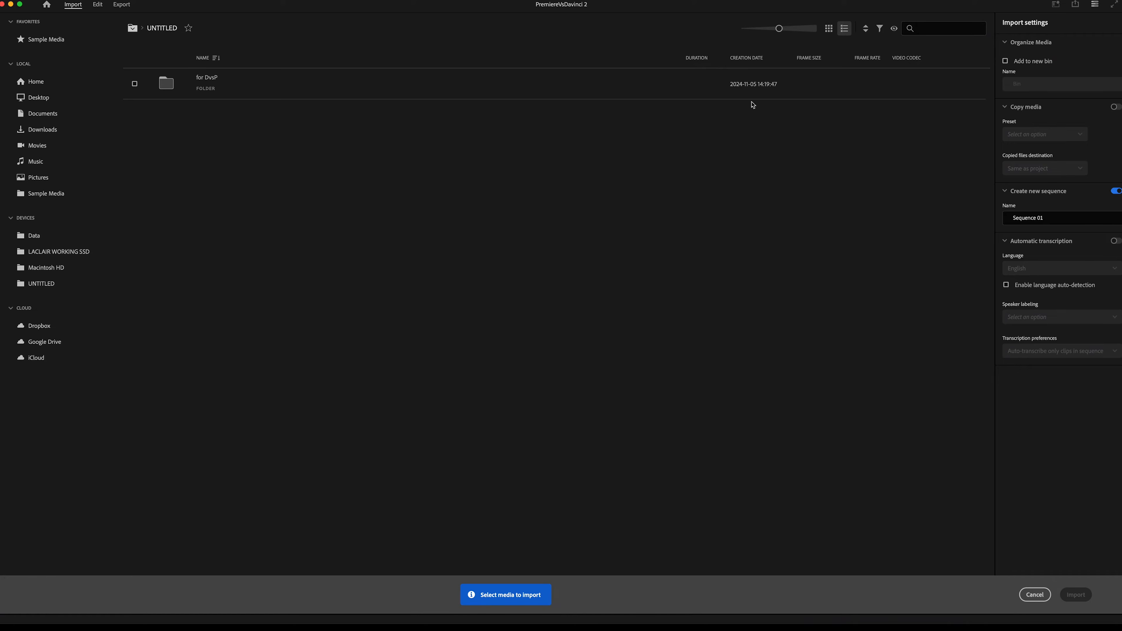
Import all nine video and audio files from the for DvsP folder
double_click(233, 75)
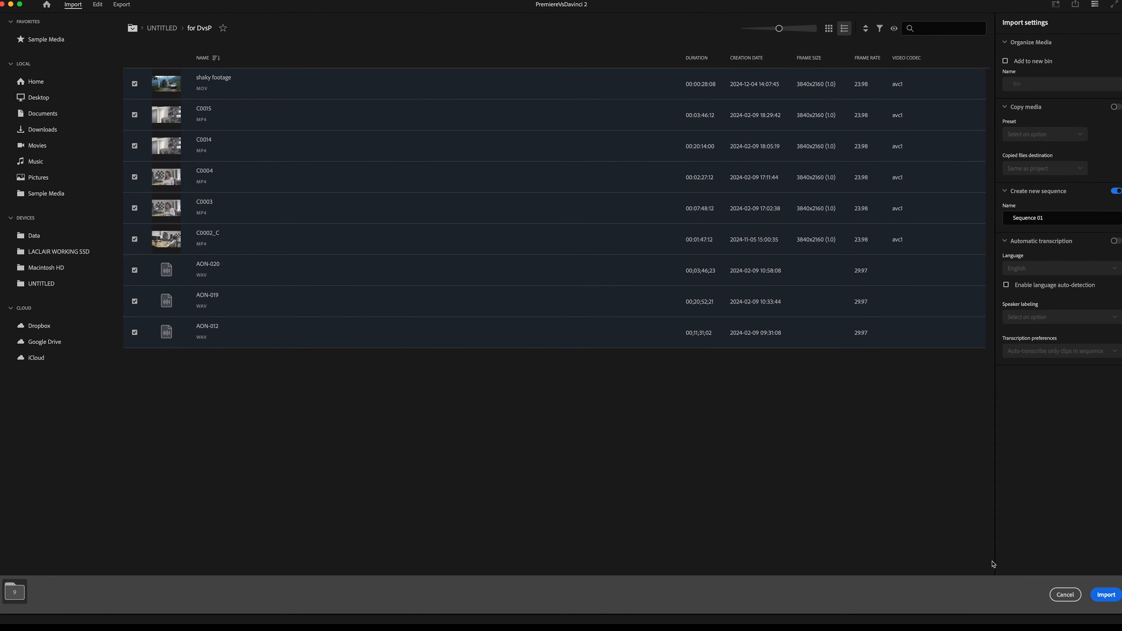
click(1109, 594)
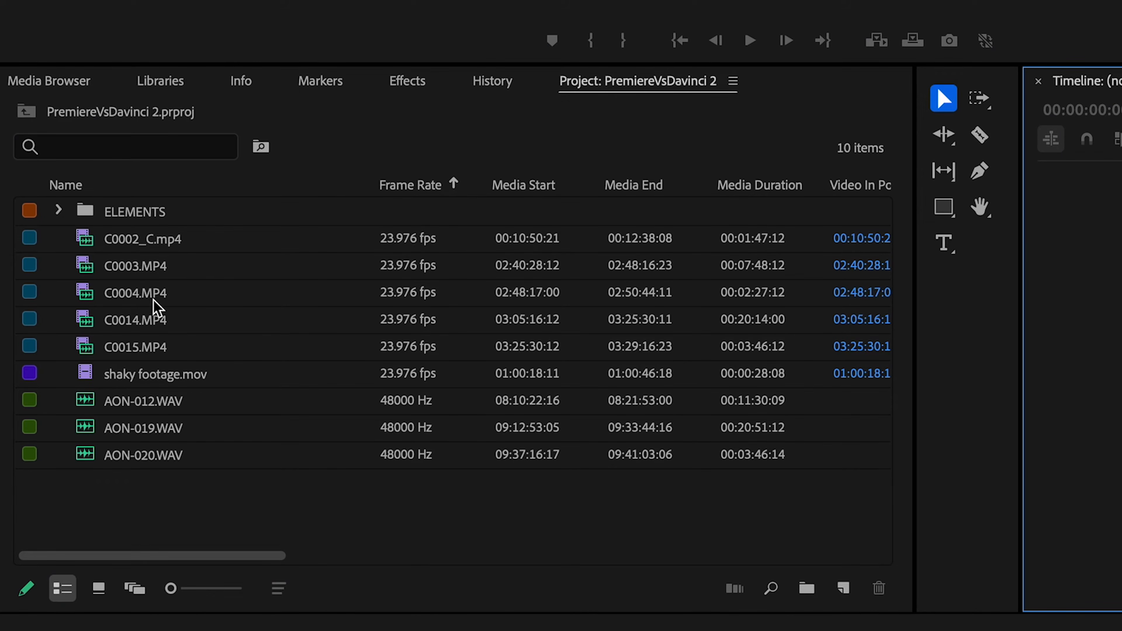
Merge the C0014.MP4 video with the AON-019.WAV recording into one clip
click(133, 327)
super+click(115, 431)
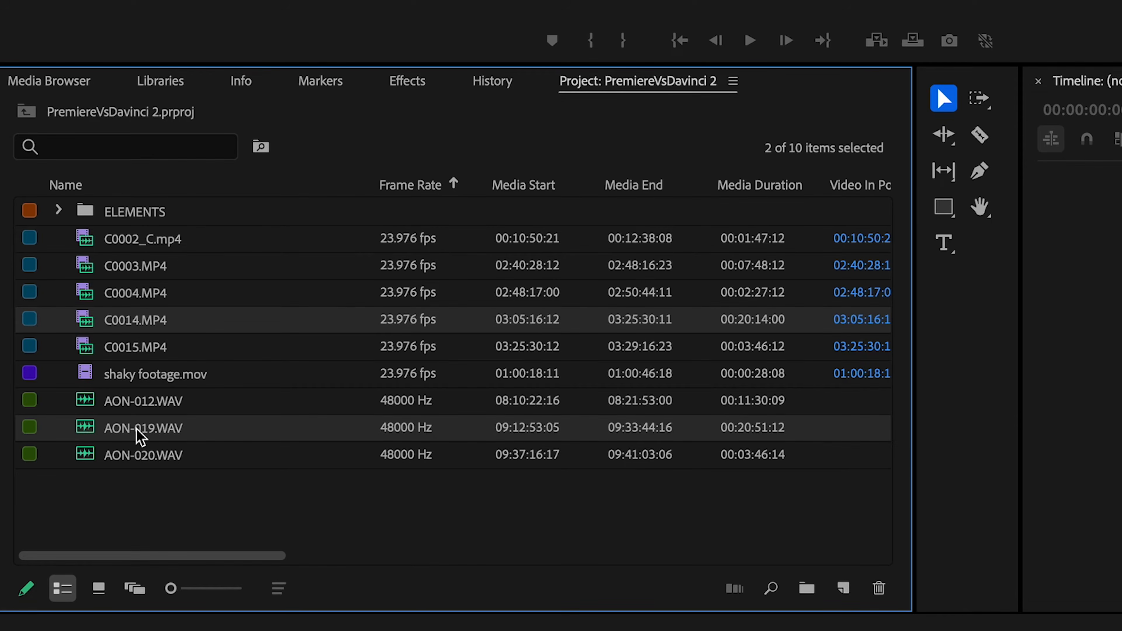
right_click(133, 429)
click(185, 368)
click(650, 540)
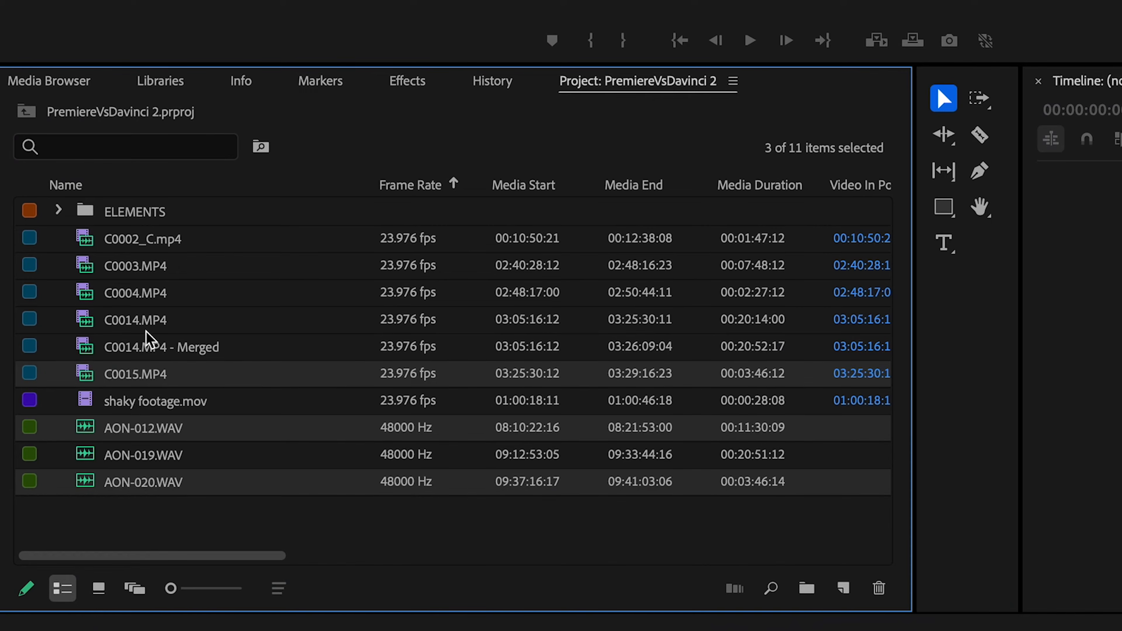
Create multi-camera source sequences that sync the remaining interview clips with their WAV recordings
drag(146, 332, 146, 270)
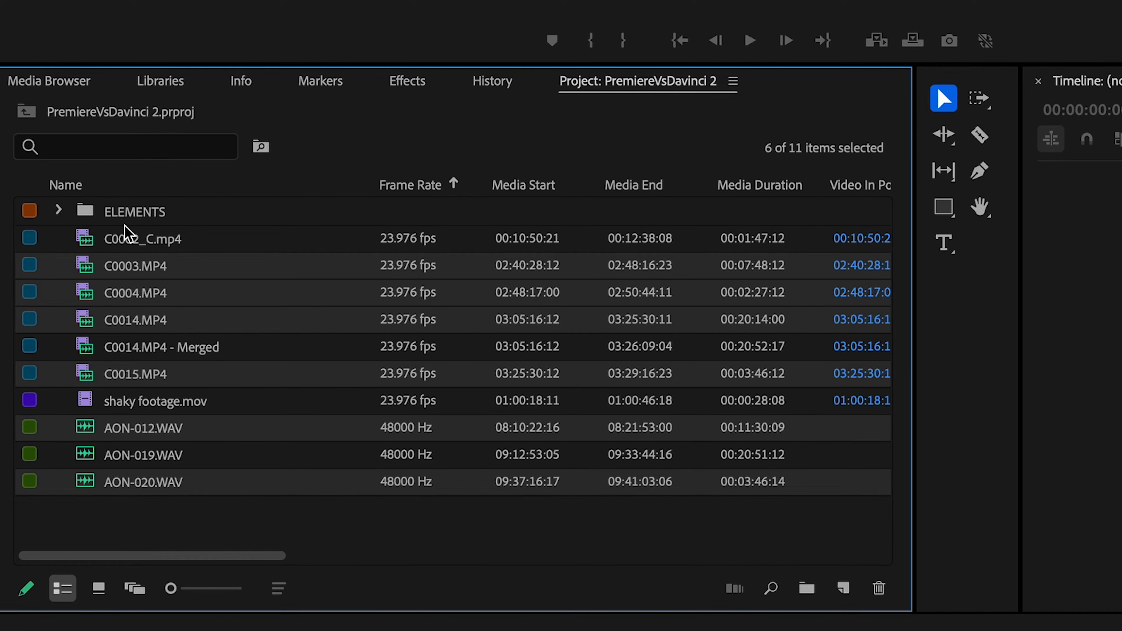
right_click(159, 272)
click(234, 384)
click(841, 607)
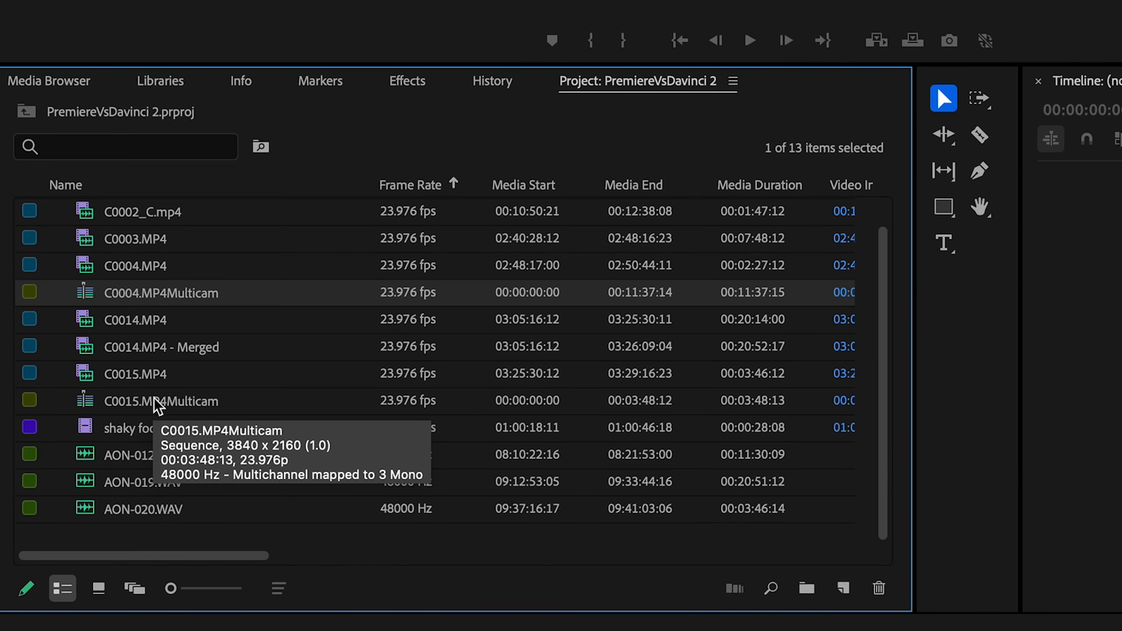
Open the C0004.MP4Multicam and C0015.MP4Multicam sequences in the timeline
click(157, 402)
super+click(149, 305)
right_click(149, 305)
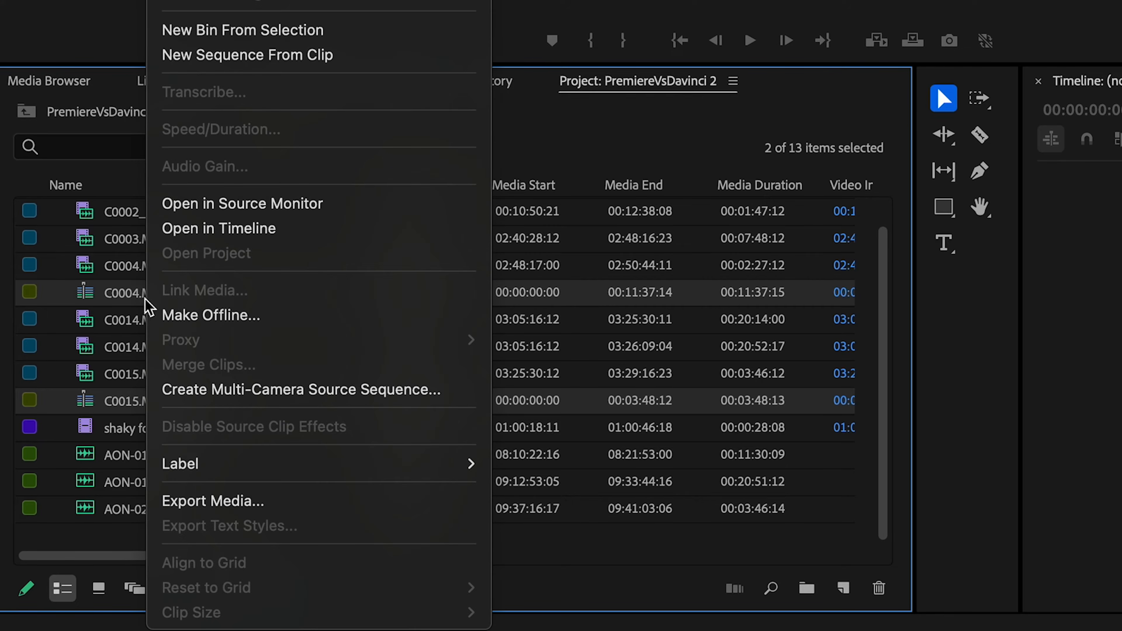
click(216, 229)
Create a new sequence, Sequence 01, and paste the synced clips from the multicam sequences into it
click(843, 588)
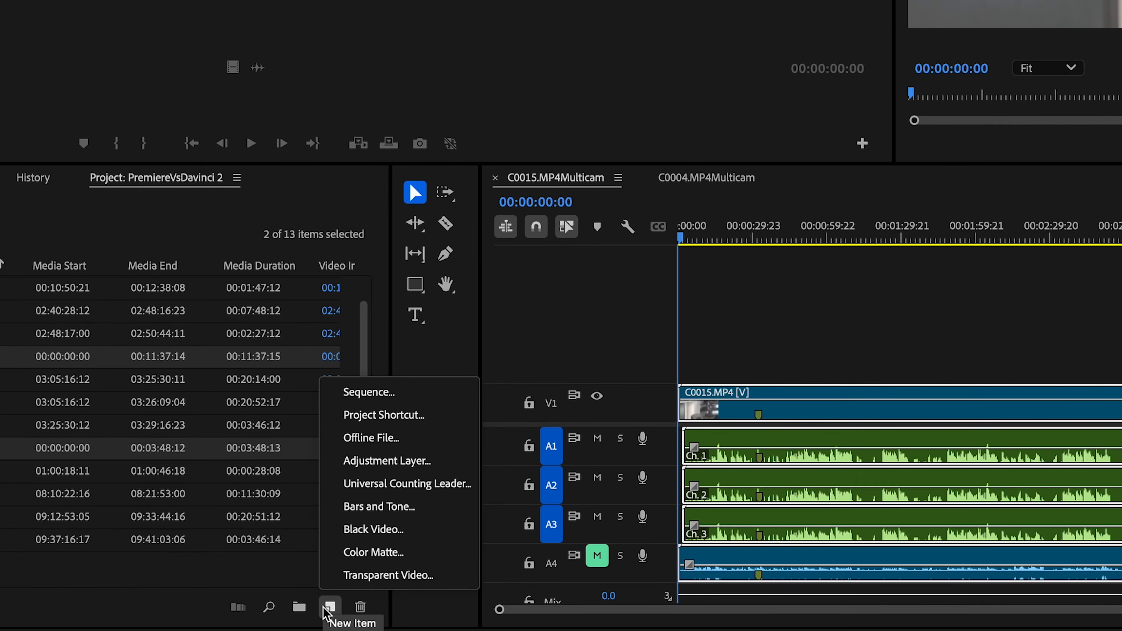
click(356, 394)
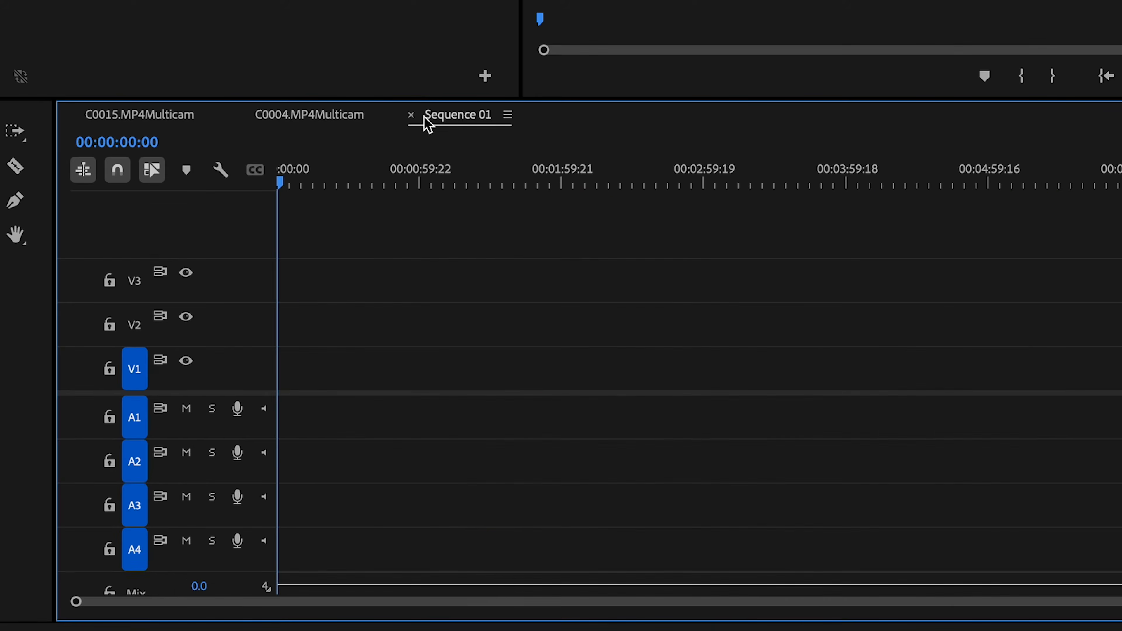
key(super+v)
click(164, 117)
click(450, 117)
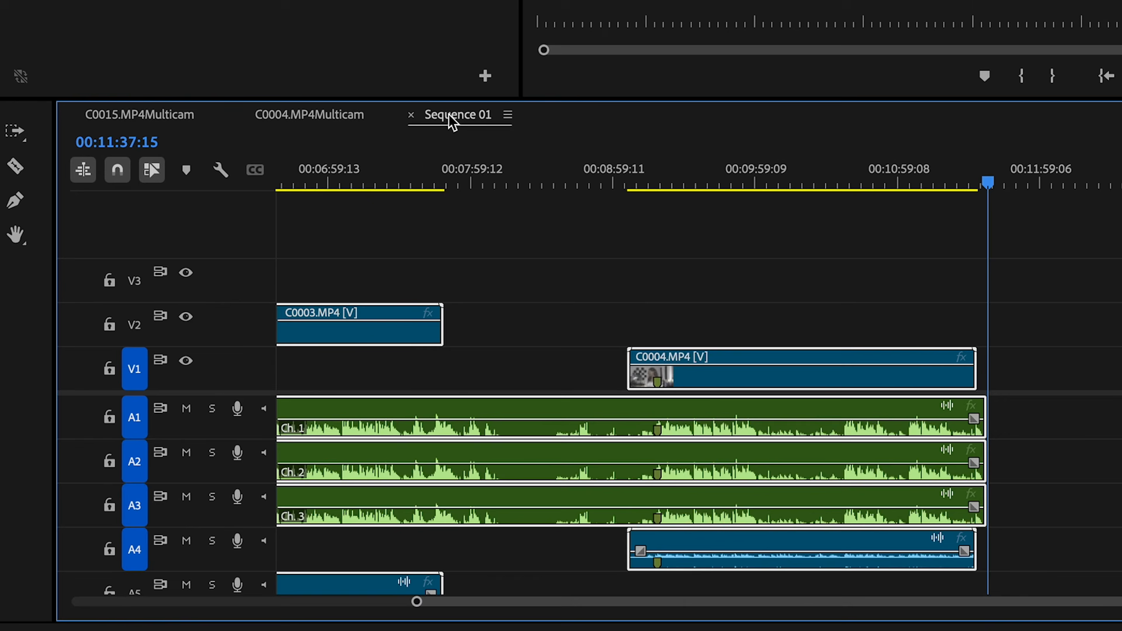
Delete the unused material in Sequence 01 and close the gap between C0003.MP4 and C0004.MP4
super+click(126, 319)
key(BackSpace)
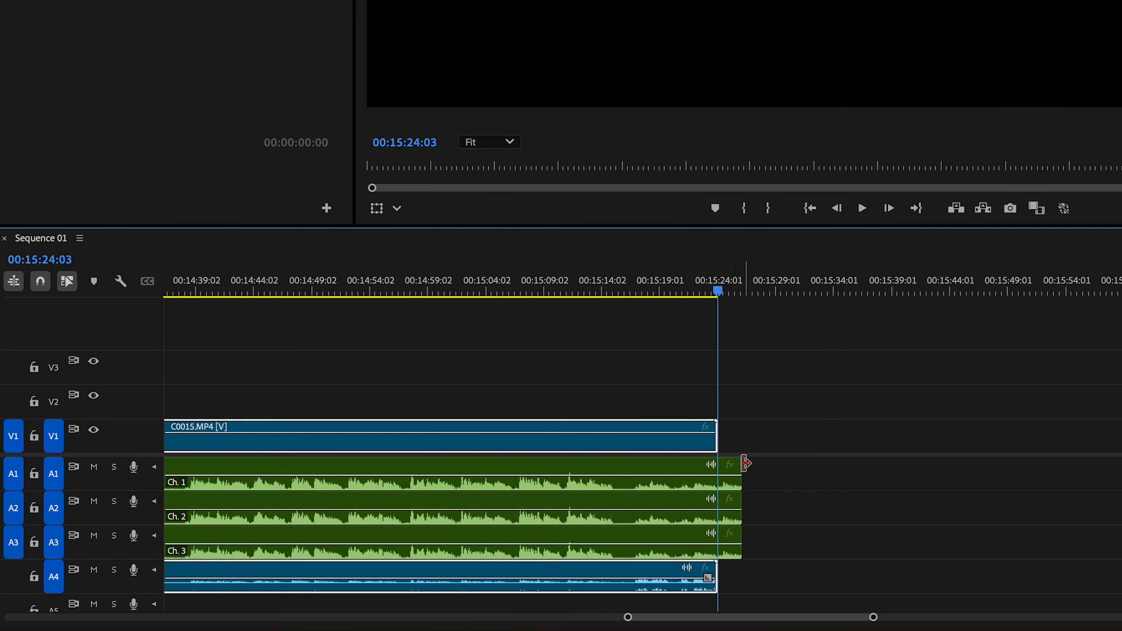
key(backslash)
click(729, 442)
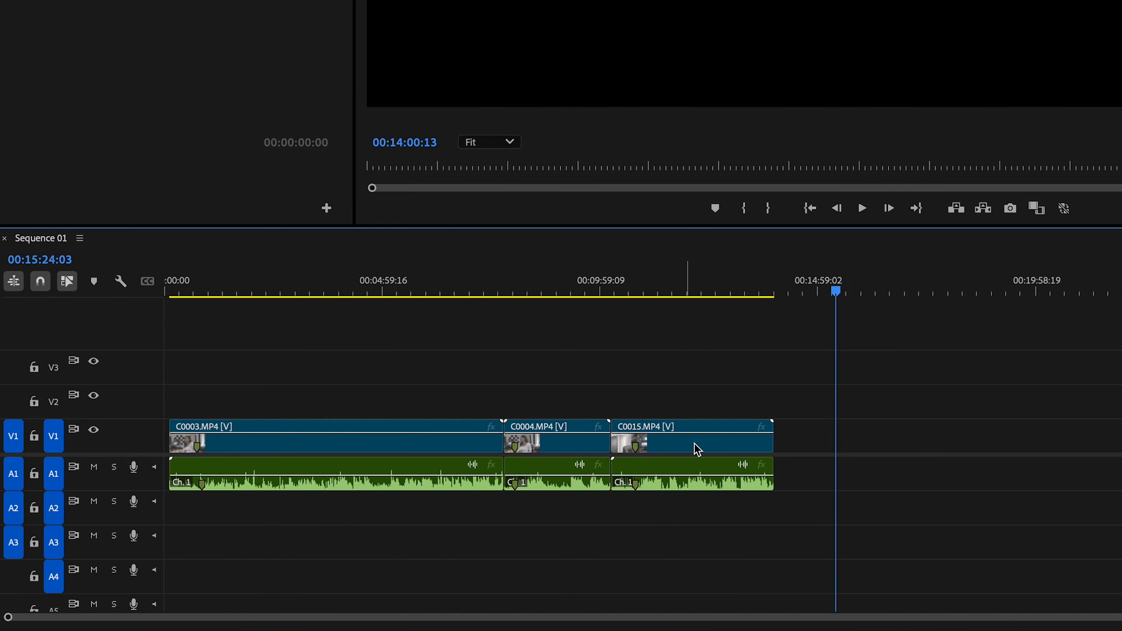
key(backslash)
click(277, 292)
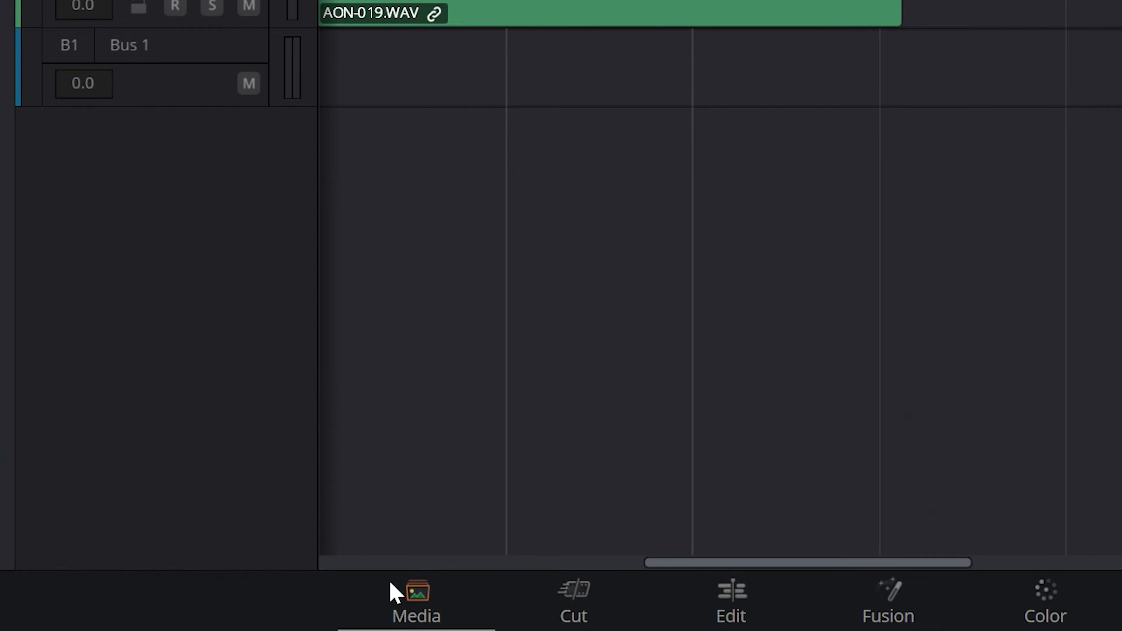
Switch to DaVinci Resolve and add all the clips from the for DvsP folder to the media pool
click(395, 592)
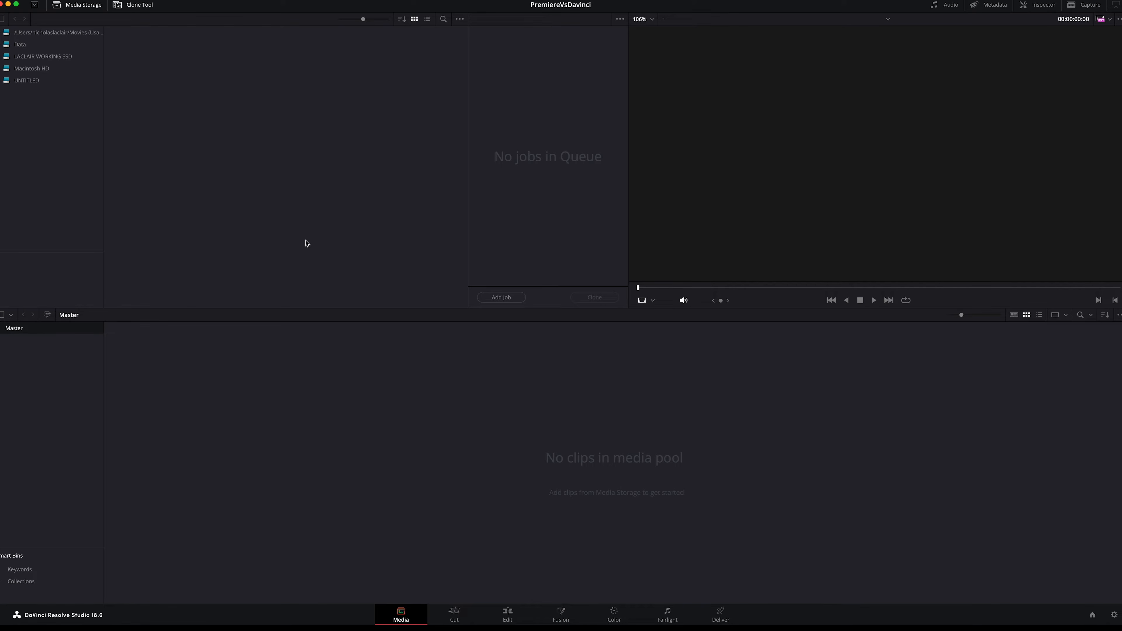
click(244, 21)
click(244, 21)
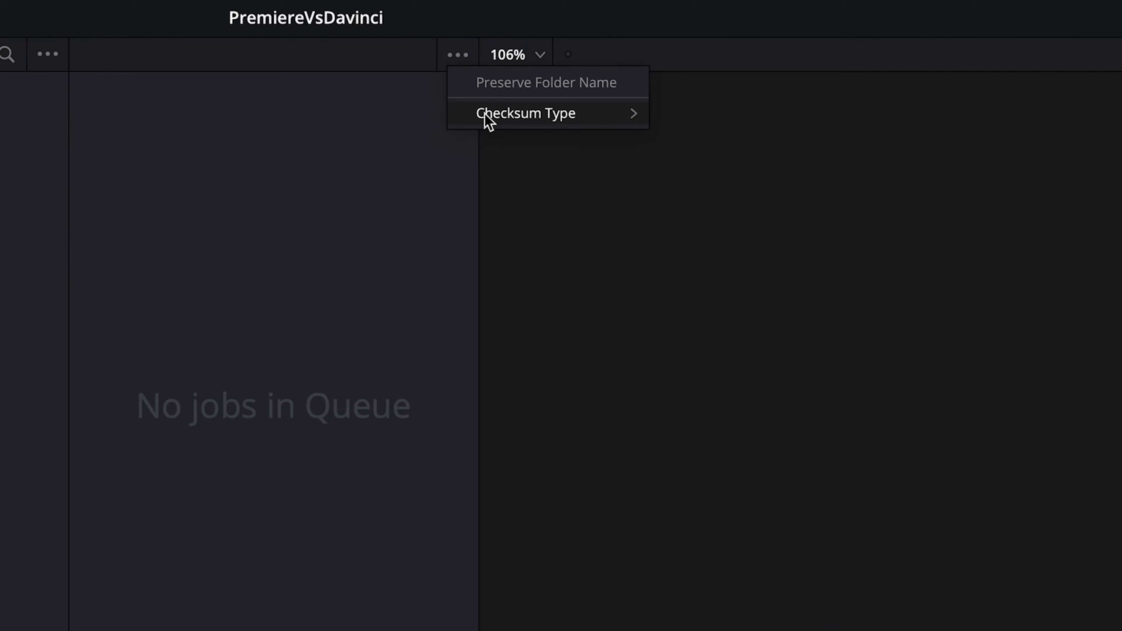
mouse_move(485, 114)
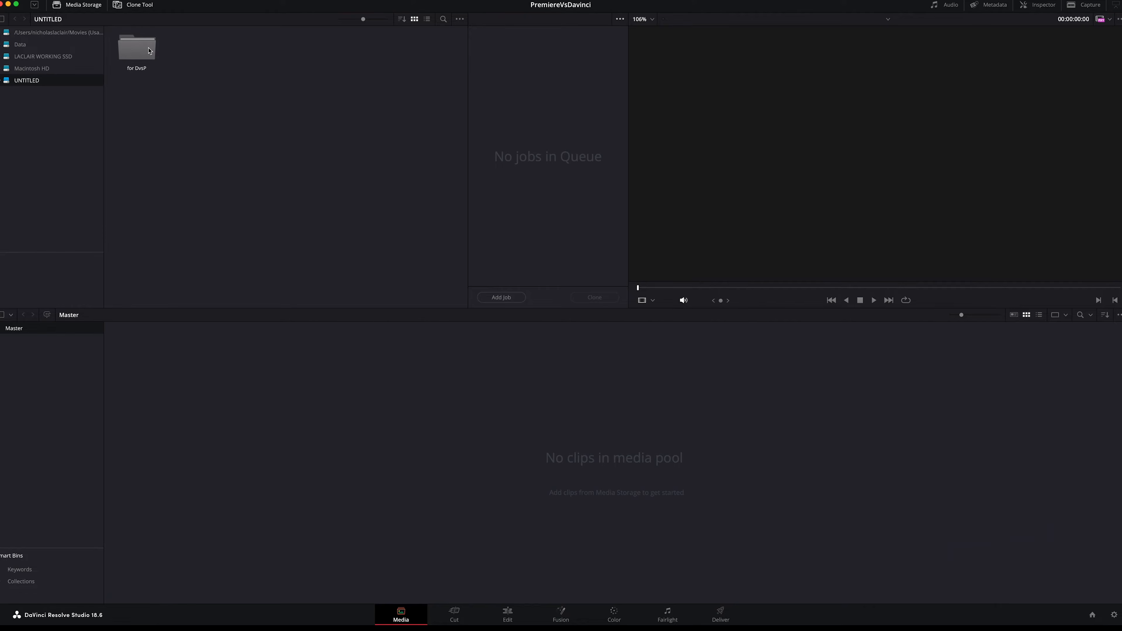
double_click(148, 51)
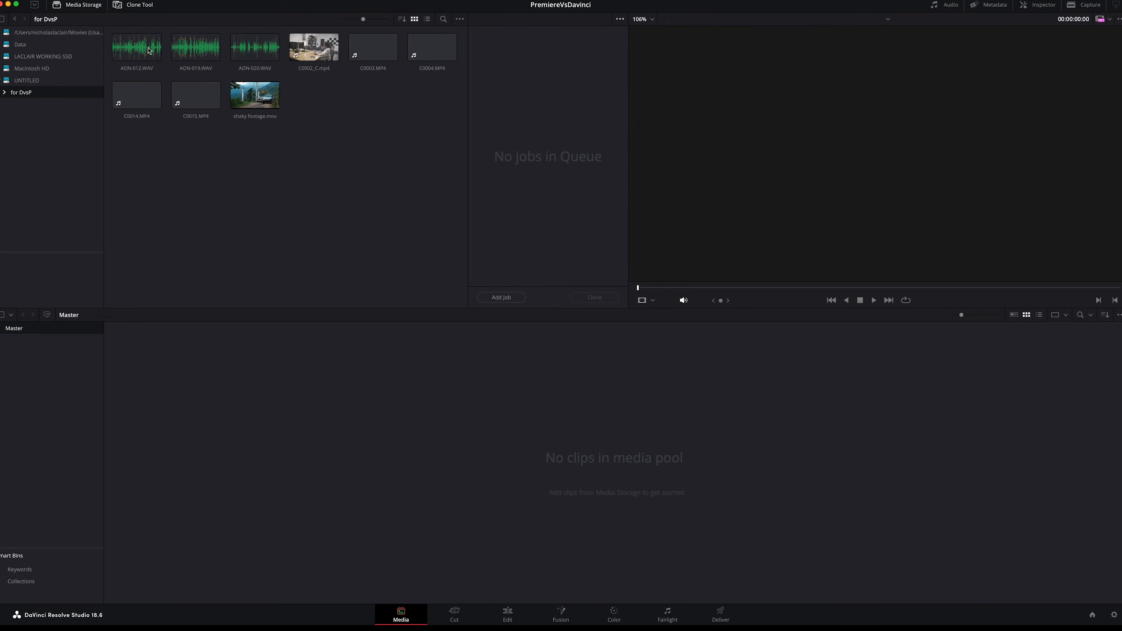
drag(443, 168, 297, 379)
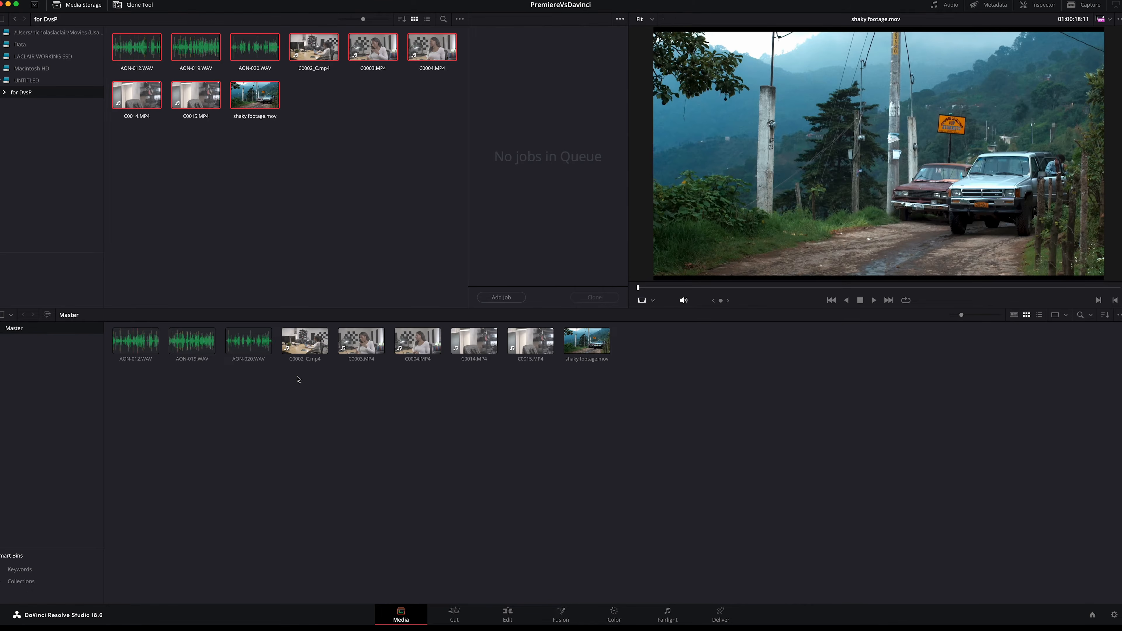
Auto-sync the three AON WAV recordings with the C0003, C0004, C0014 and C0015 video clips, leaving out C0002_C.mp4
drag(532, 375, 228, 351)
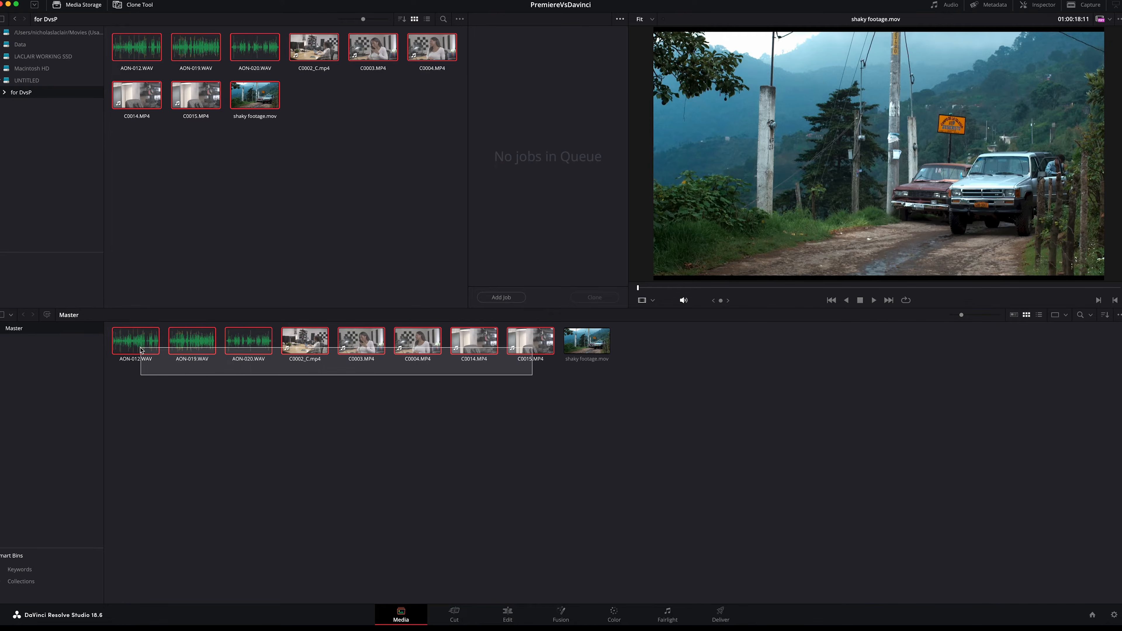
drag(142, 350, 142, 349)
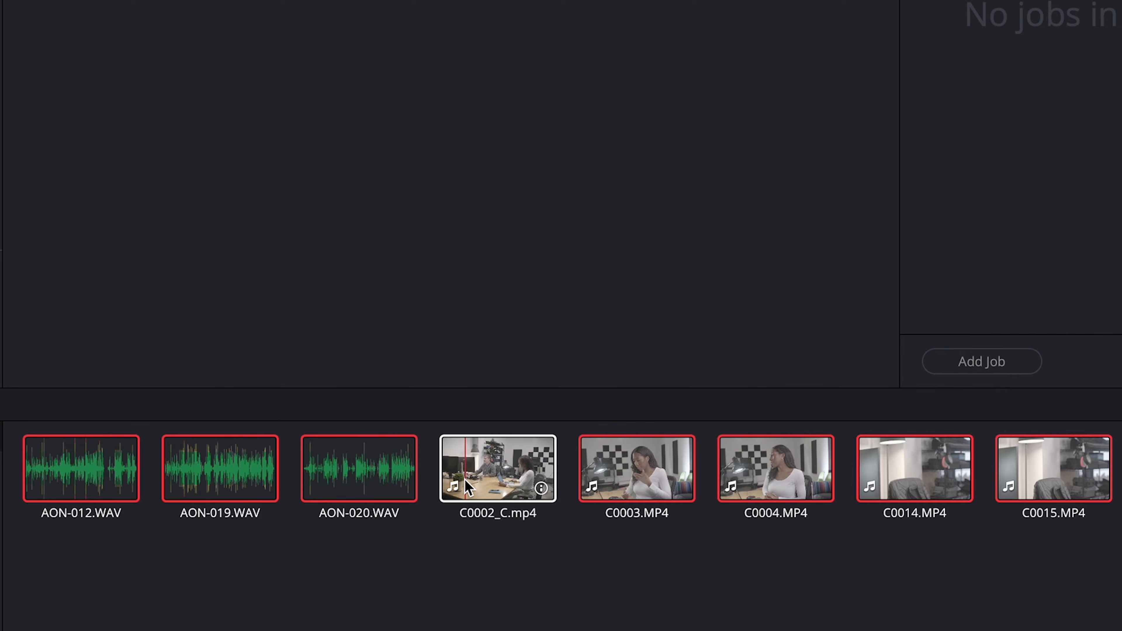
right_click(385, 479)
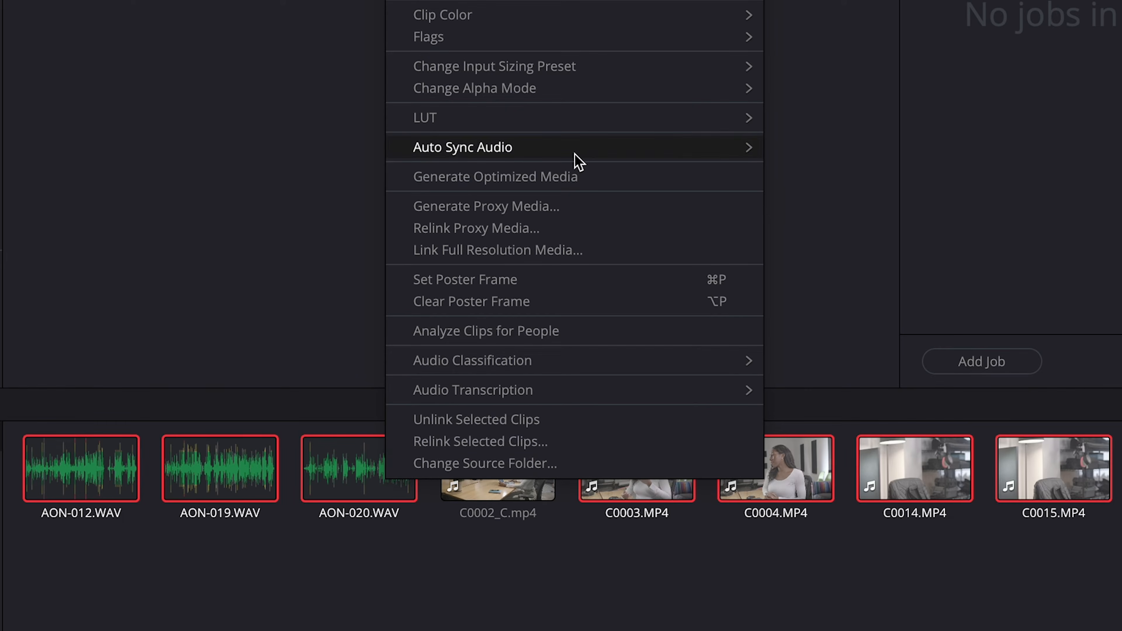
mouse_move(574, 163)
click(832, 214)
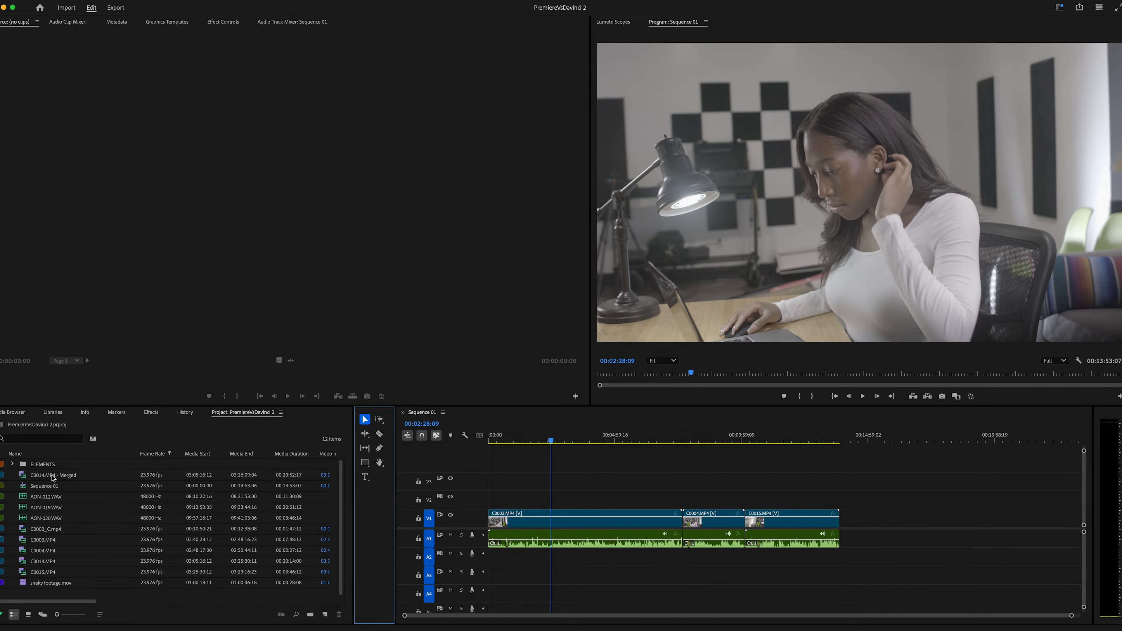
Return to Premiere Pro and insert a short section of the C0014.MP4 - Merged clip into Sequence 01
double_click(24, 478)
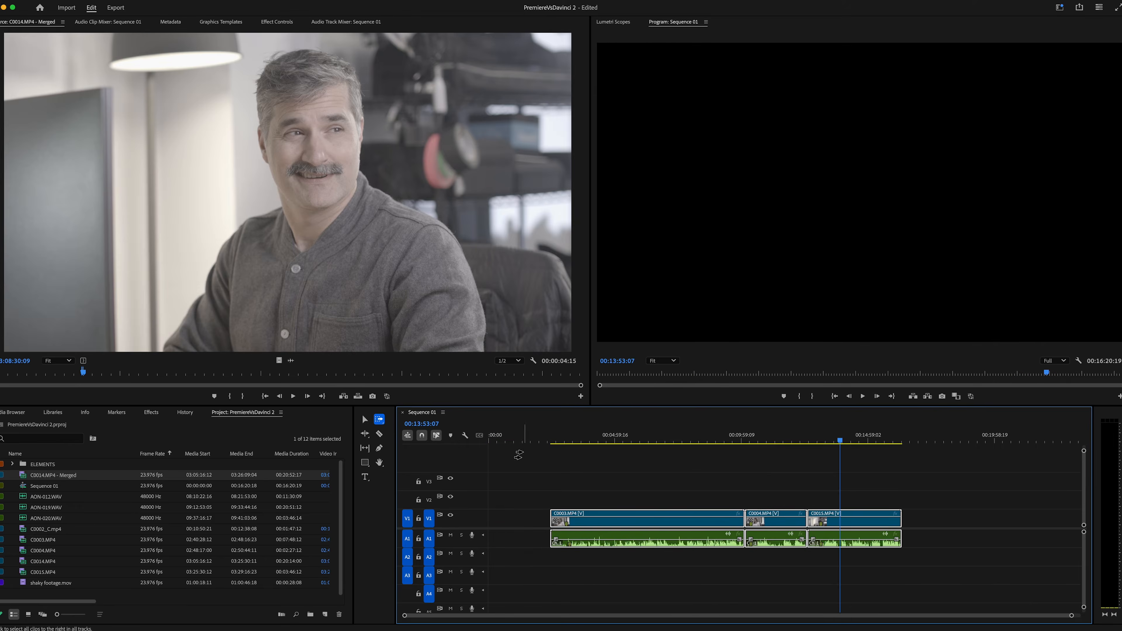
click(344, 396)
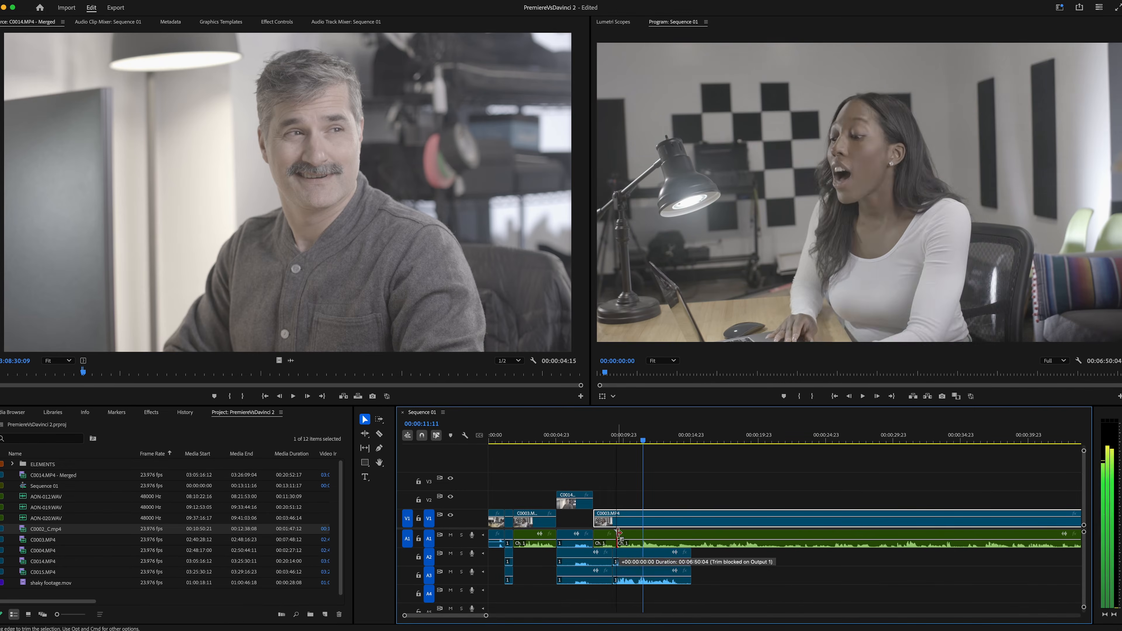
drag(616, 499, 634, 492)
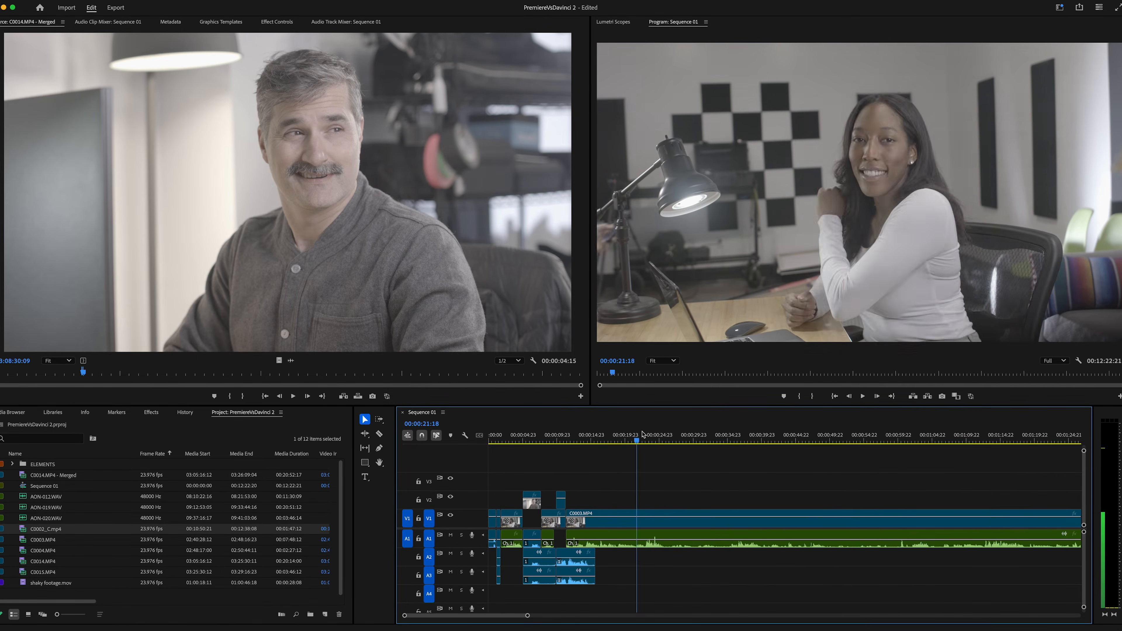
click(984, 545)
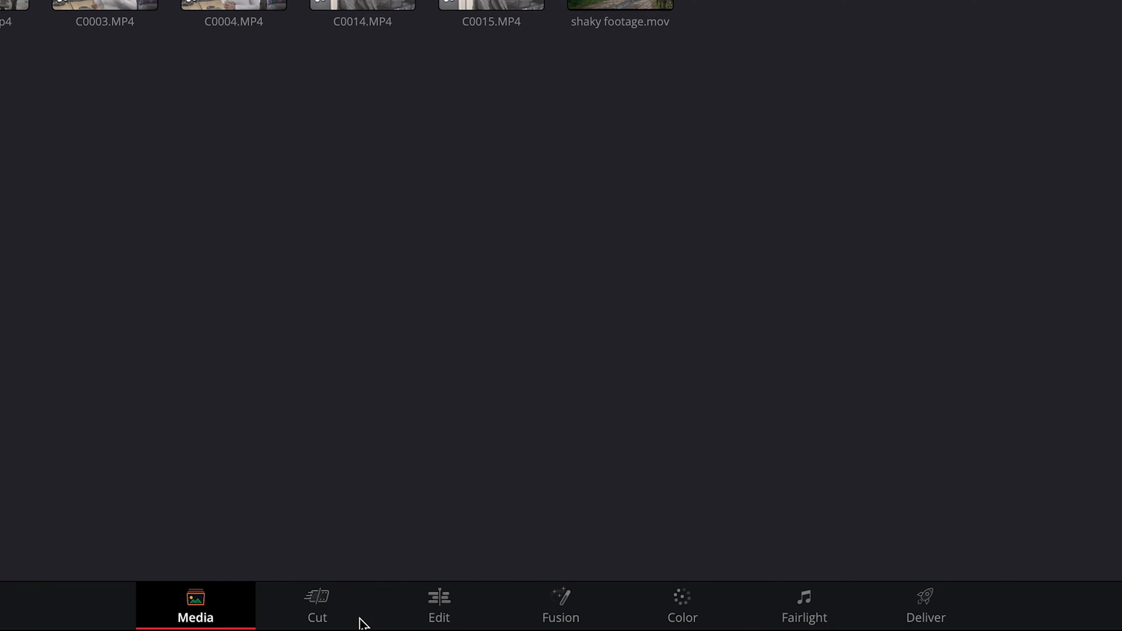
On DaVinci Resolve's Cut page, append the 00:01:36:21 to 00:01:39:07 range of C0002_C.mp4 to the timeline
click(332, 620)
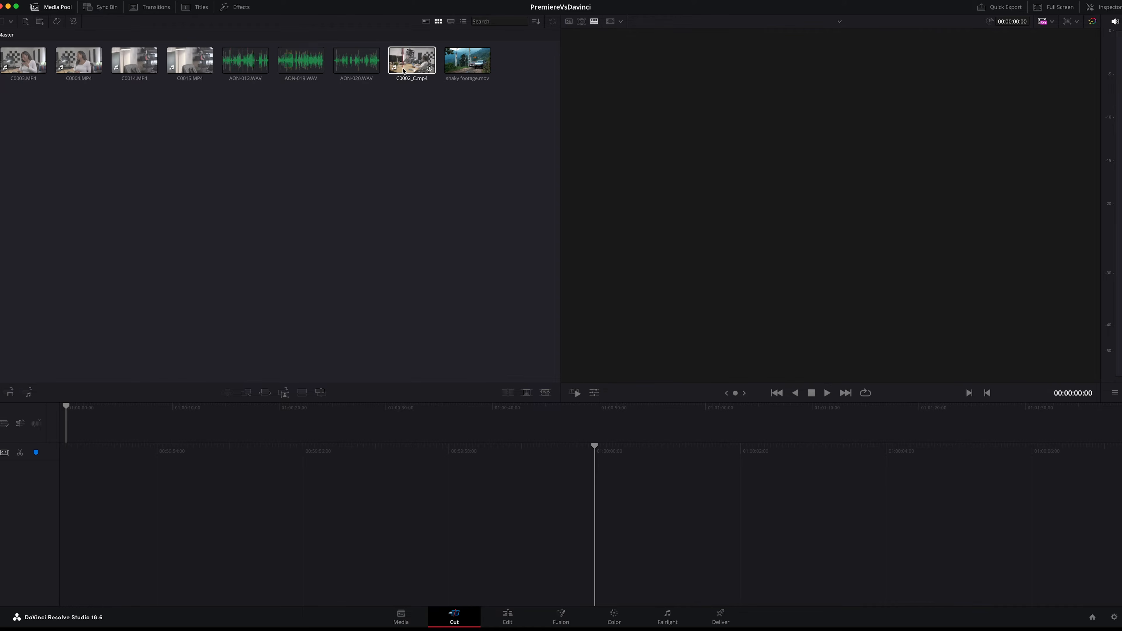
double_click(402, 73)
drag(658, 371, 1041, 376)
key(i)
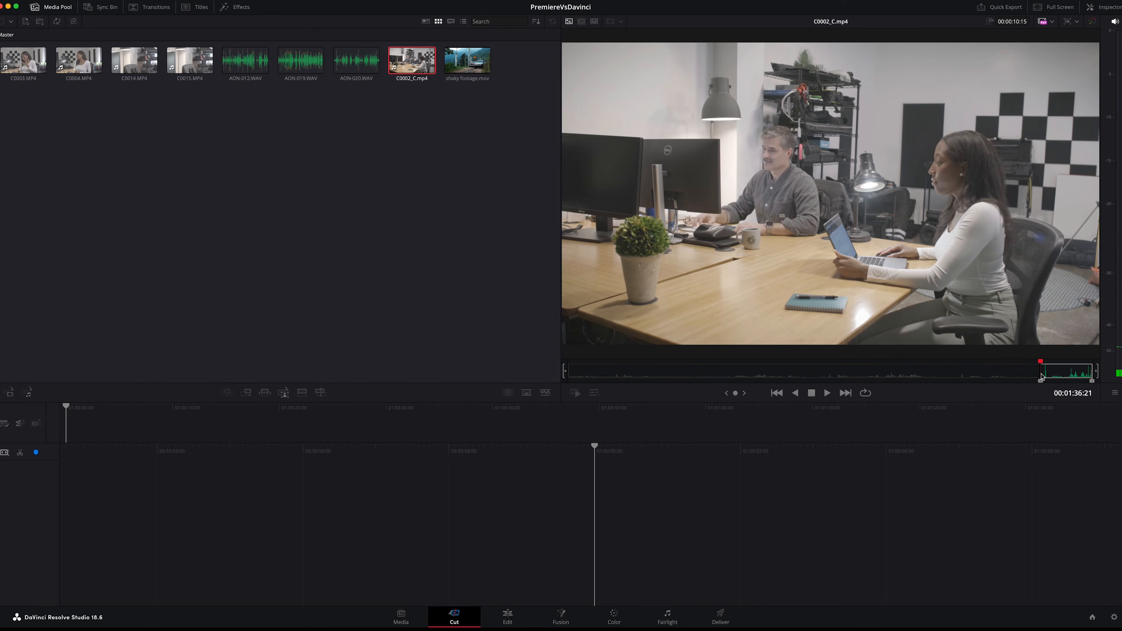
key(space)
key(j)
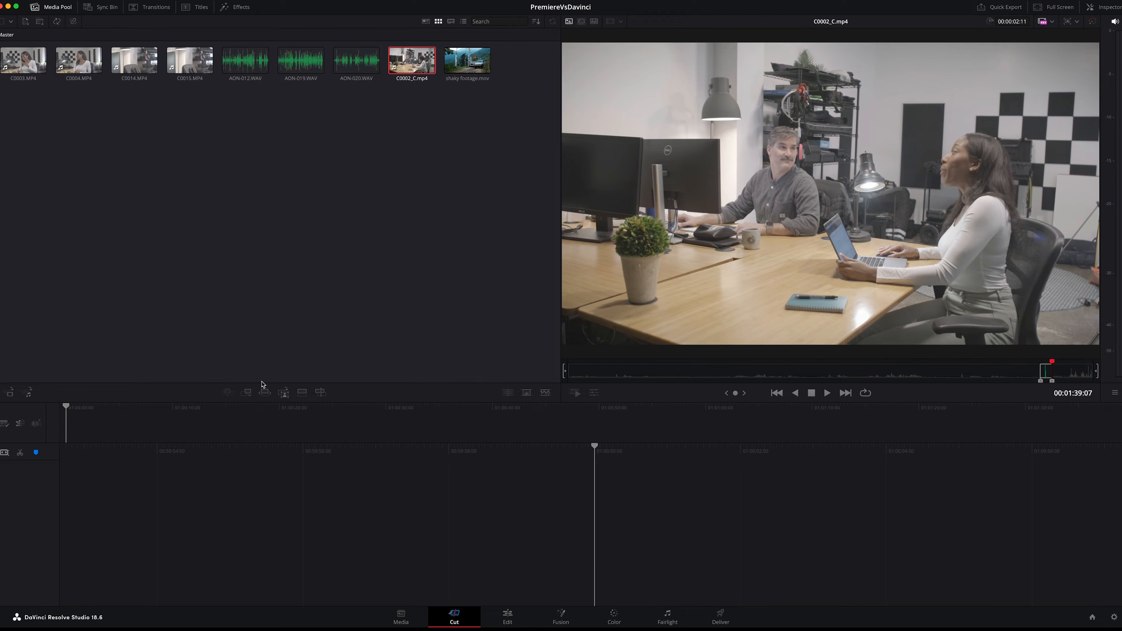
click(247, 393)
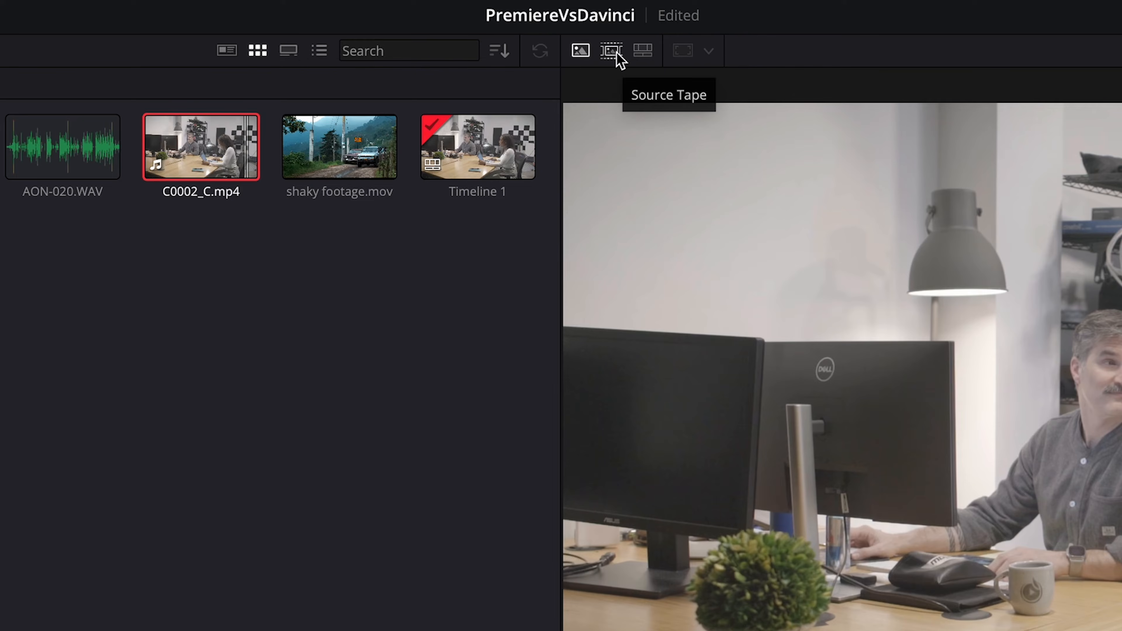
View the footage as a source tape and append a marked section of the woman's interview to the timeline
click(617, 52)
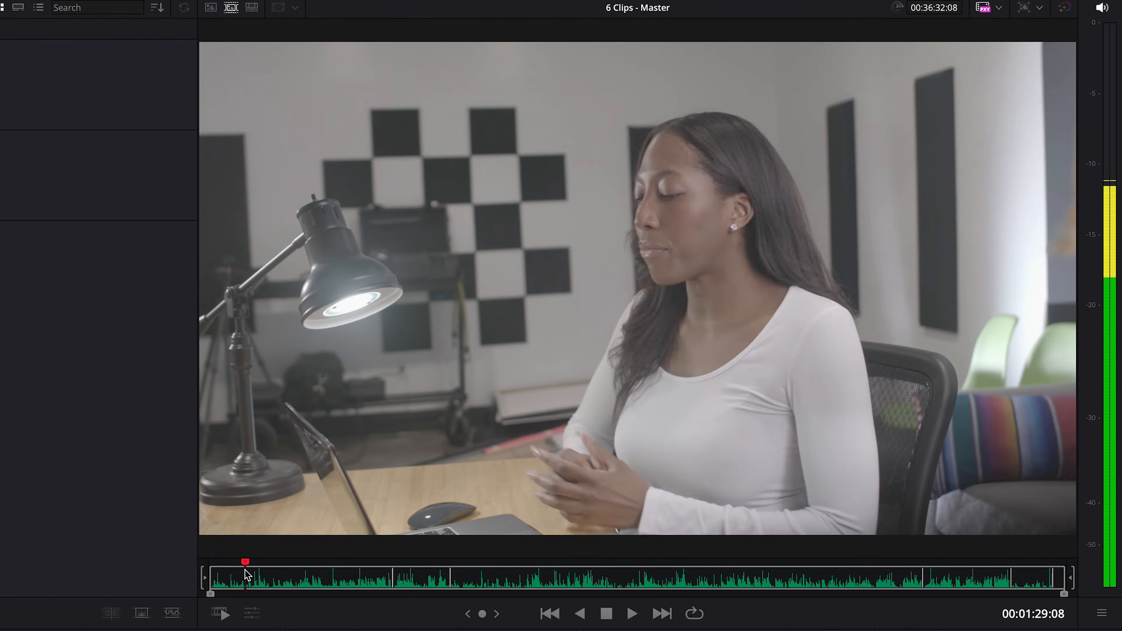
drag(245, 582, 957, 602)
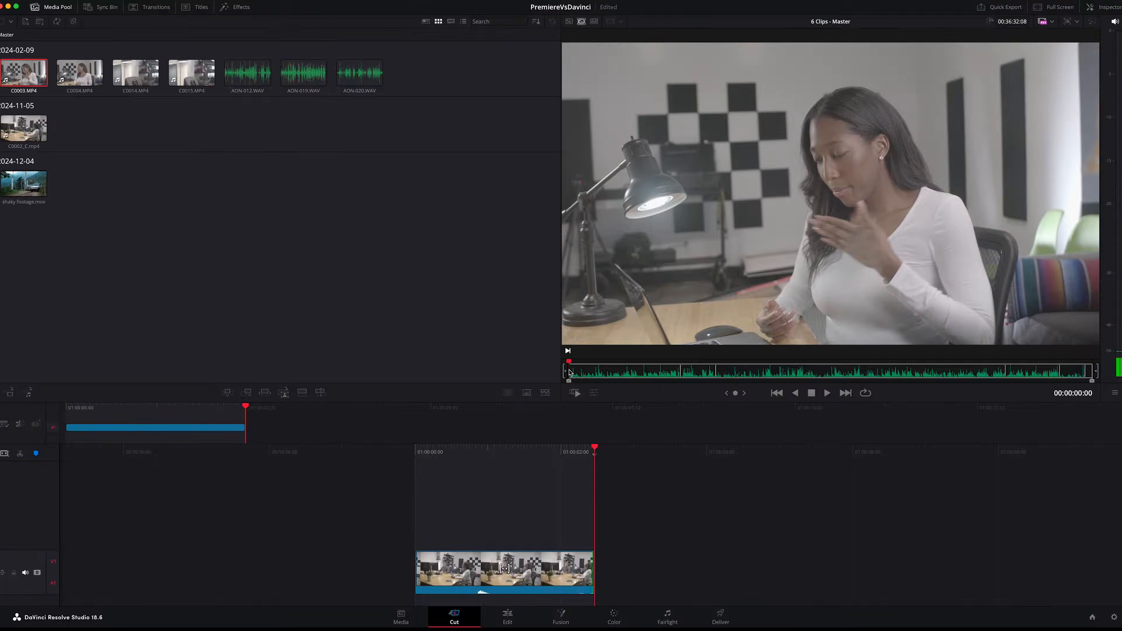
click(592, 373)
key(l)
key(i)
key(o)
key(shift+F12)
Play further along the source tape, mark another section and append it to the timeline
click(616, 373)
key(l)
key(l)
key(l)
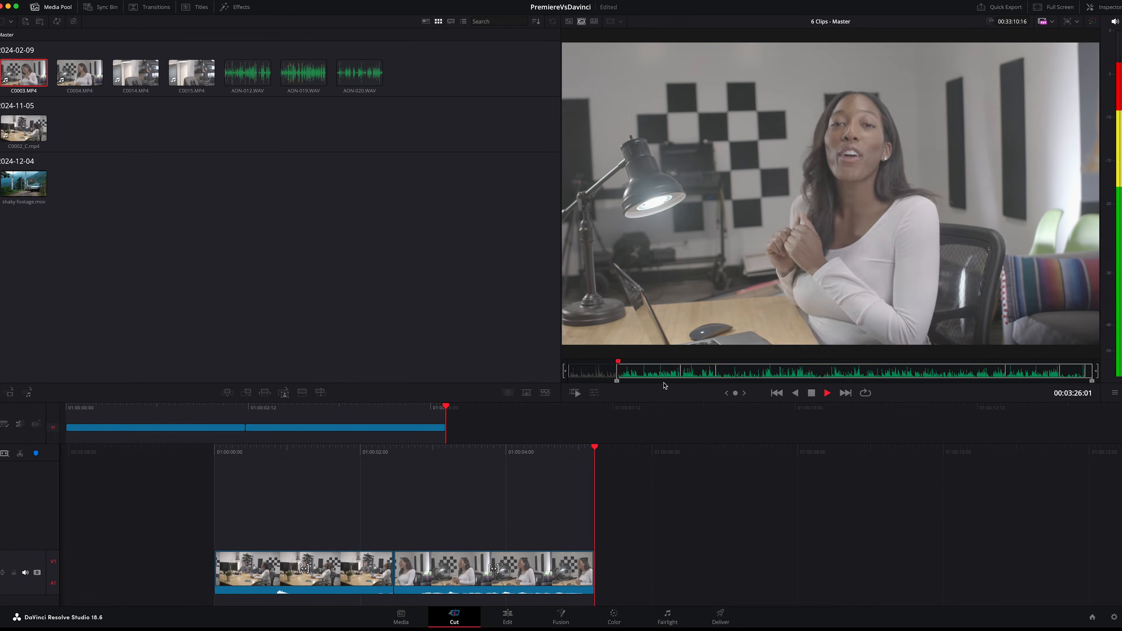
key(i)
key(o)
key(shift+F12)
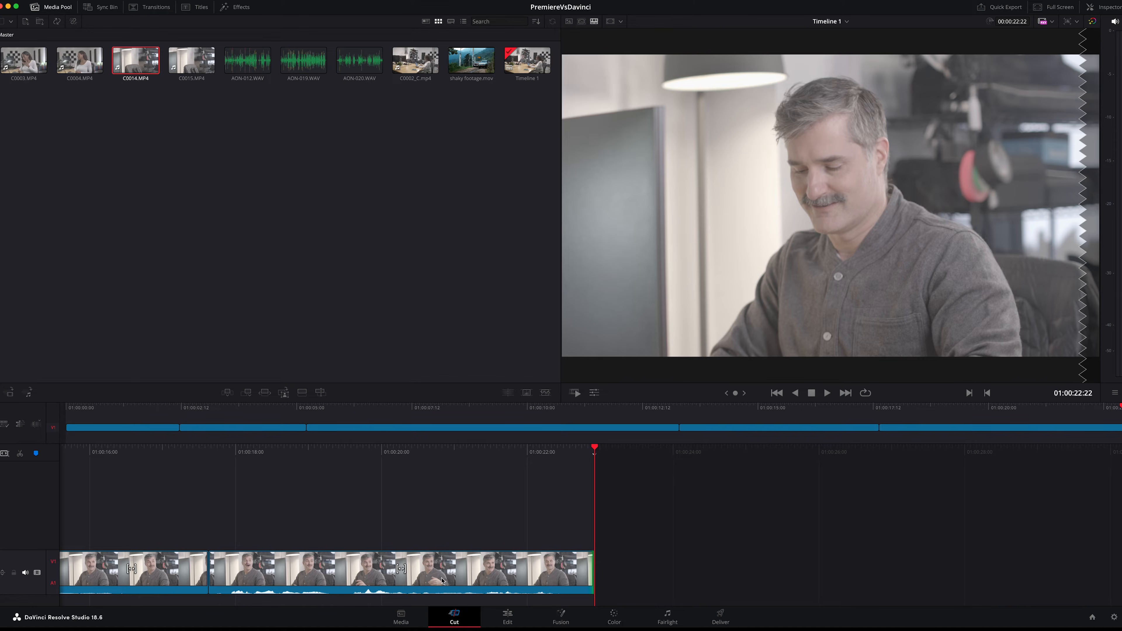
Switch to the Edit page and toggle the locks of the Video 1 and Audio 1 tracks on and off
click(505, 615)
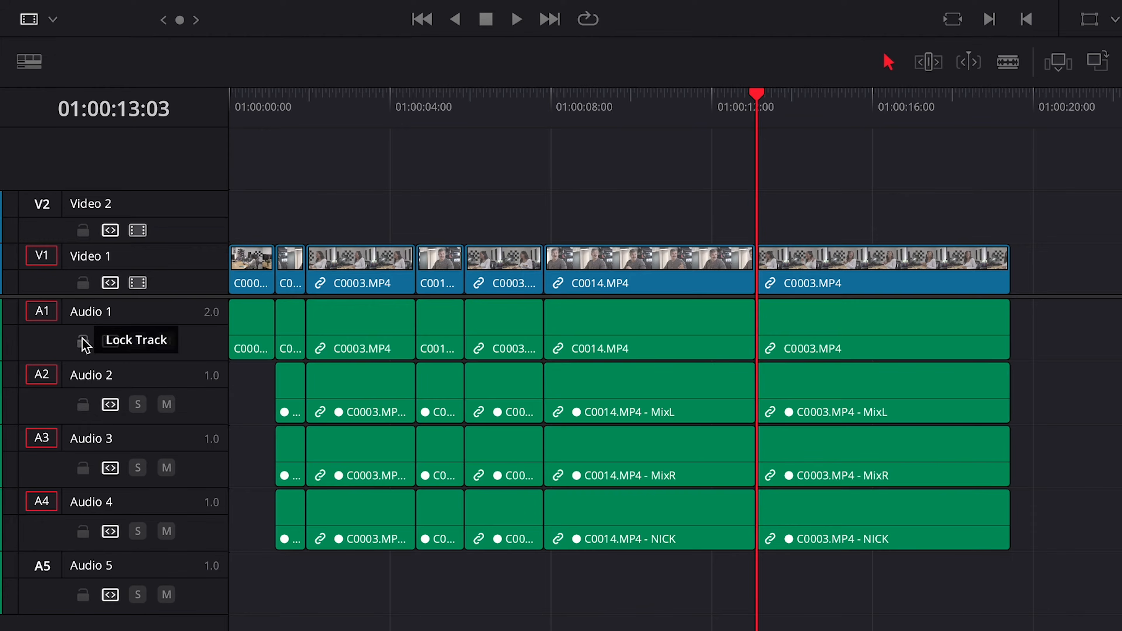
click(31, 454)
click(31, 427)
click(30, 427)
click(30, 454)
Mute the Audio 1 track and solo Audio 2, and turn both settings off again
click(166, 340)
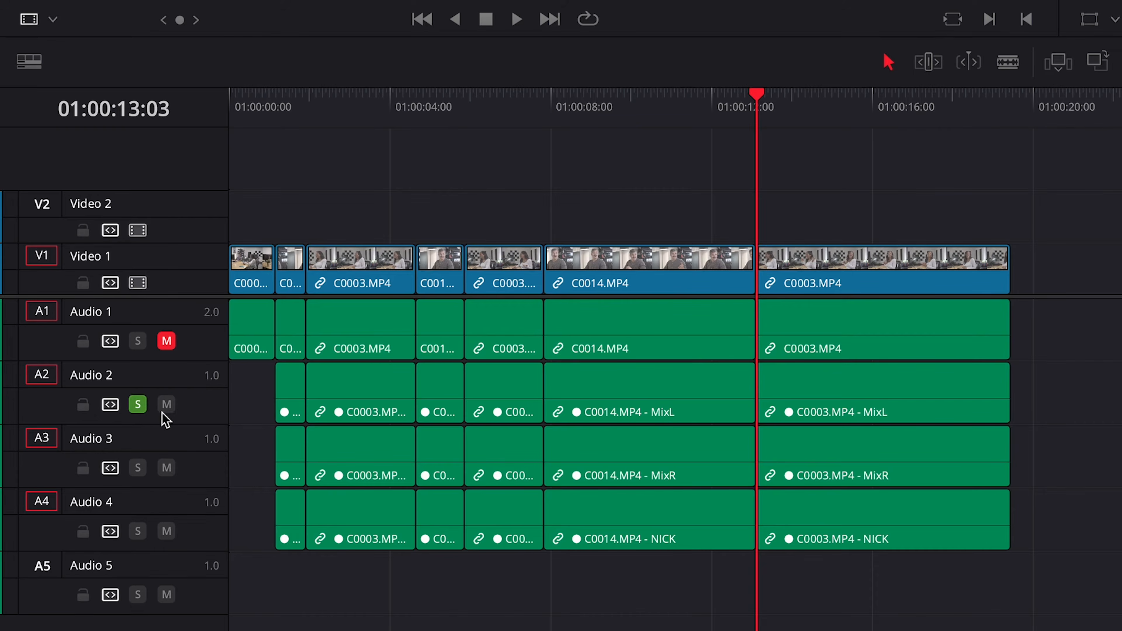
click(137, 404)
click(166, 341)
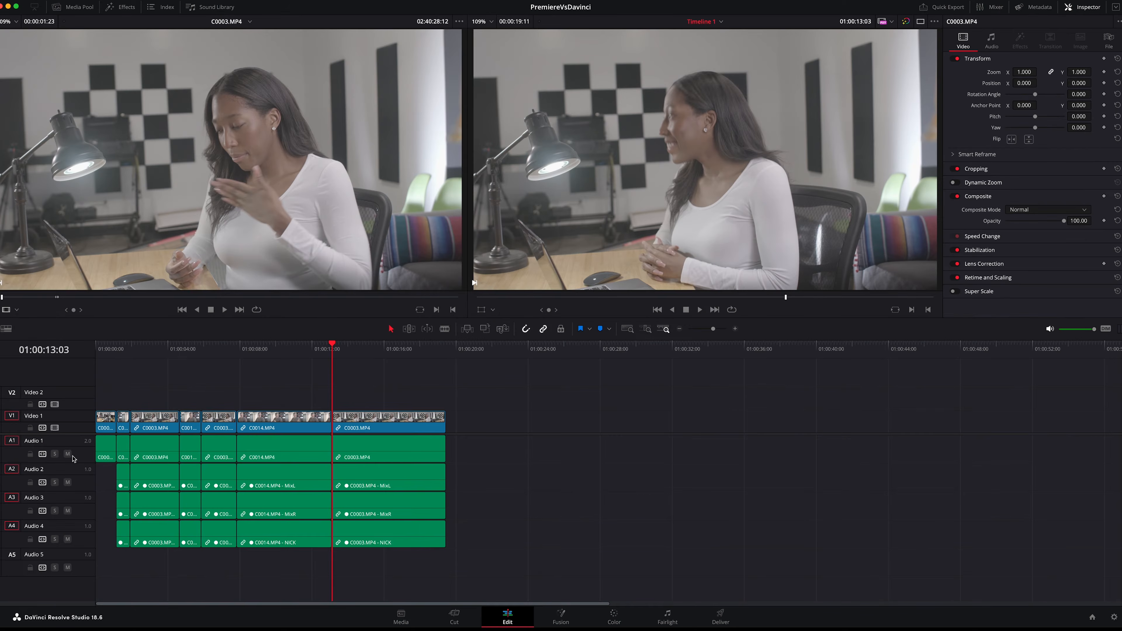
Show and hide the effects library, and hide the Inspector to enlarge the viewers
click(120, 7)
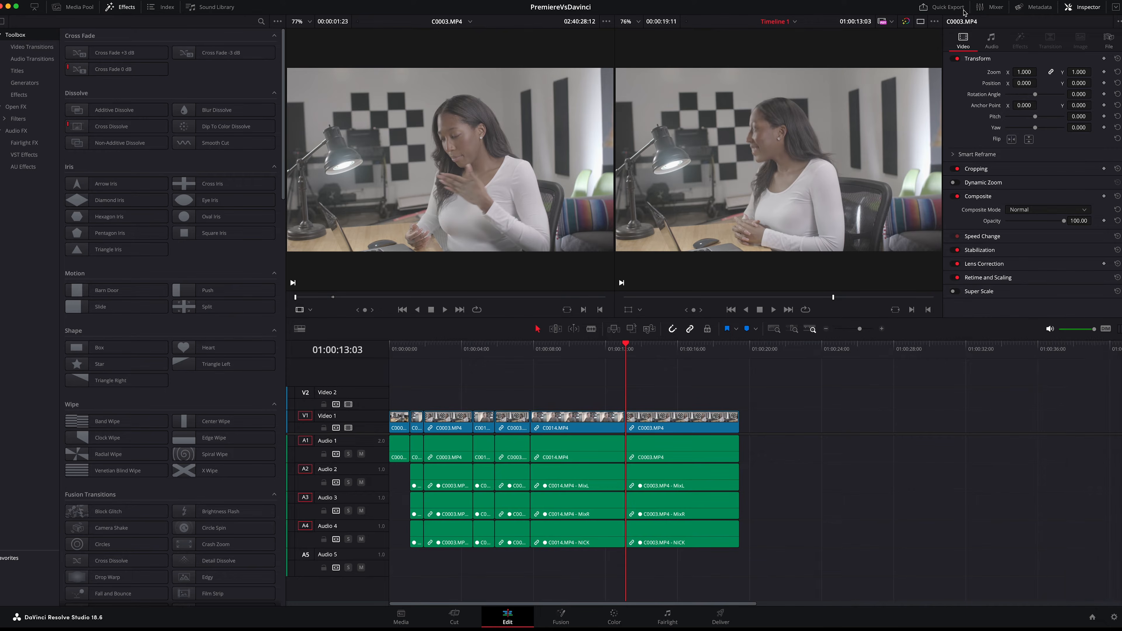
click(1065, 10)
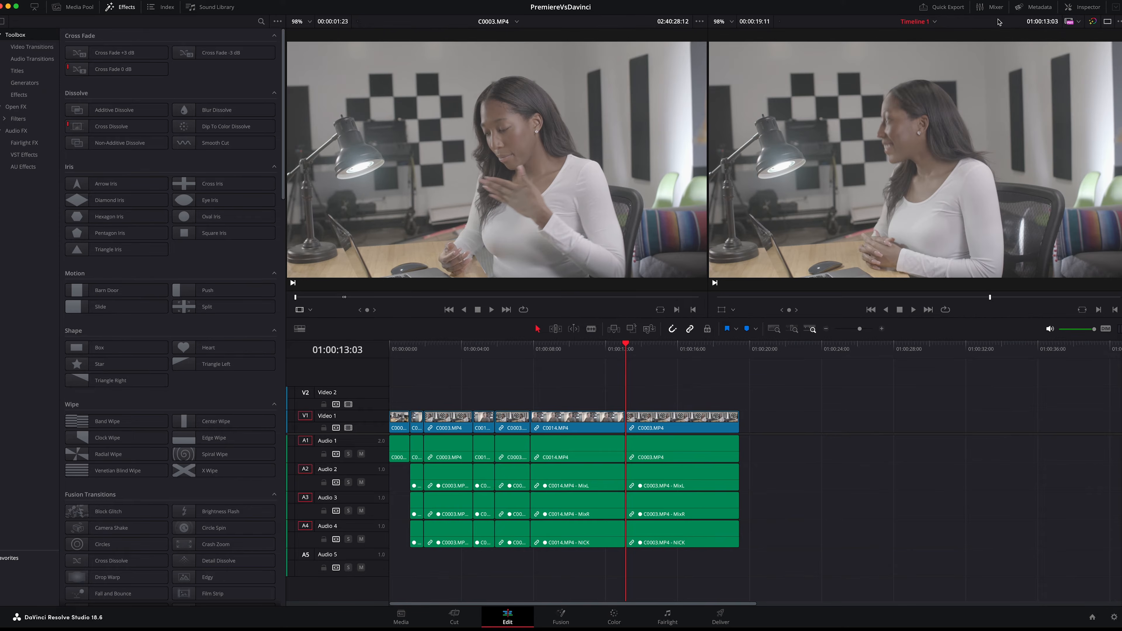
click(125, 7)
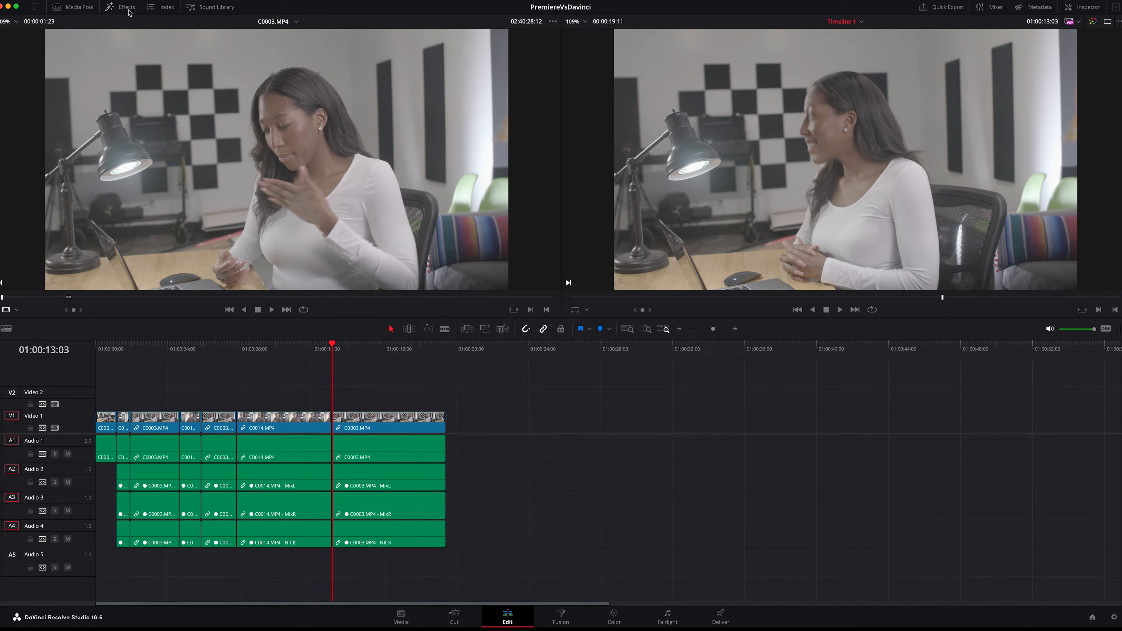
Turn off Linked Move Across Tracks and move the longest C0014.MP4 clip's video to Video 2 and its audio to Audio 5 through 8
mouse_move(270, 419)
mouse_down()
mouse_move(275, 387)
mouse_move(273, 419)
mouse_up()
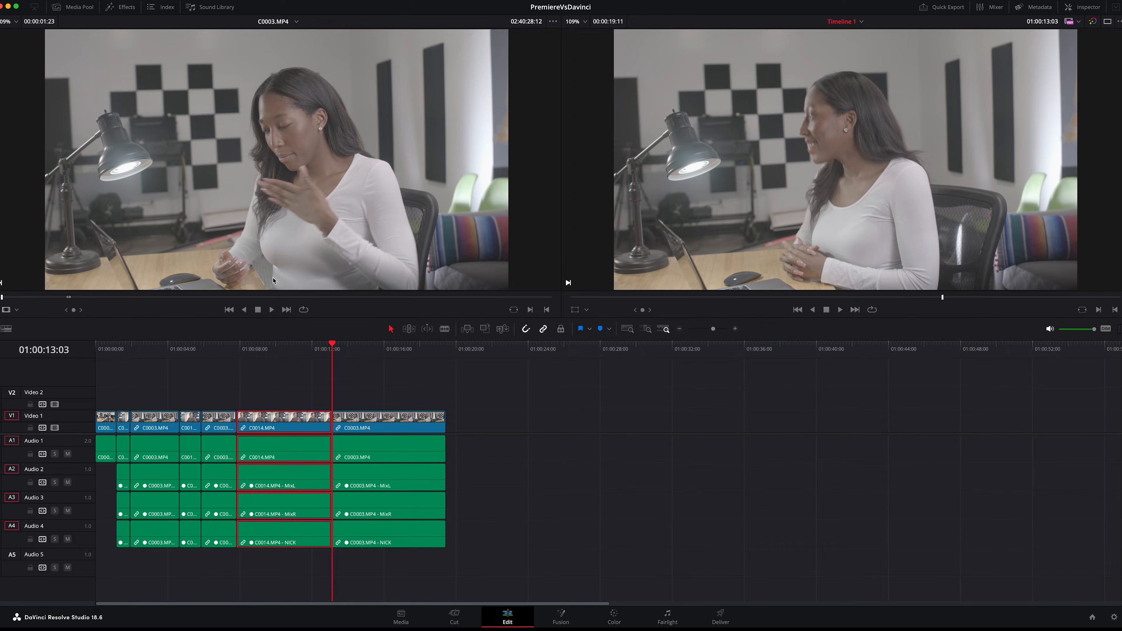
click(152, 1)
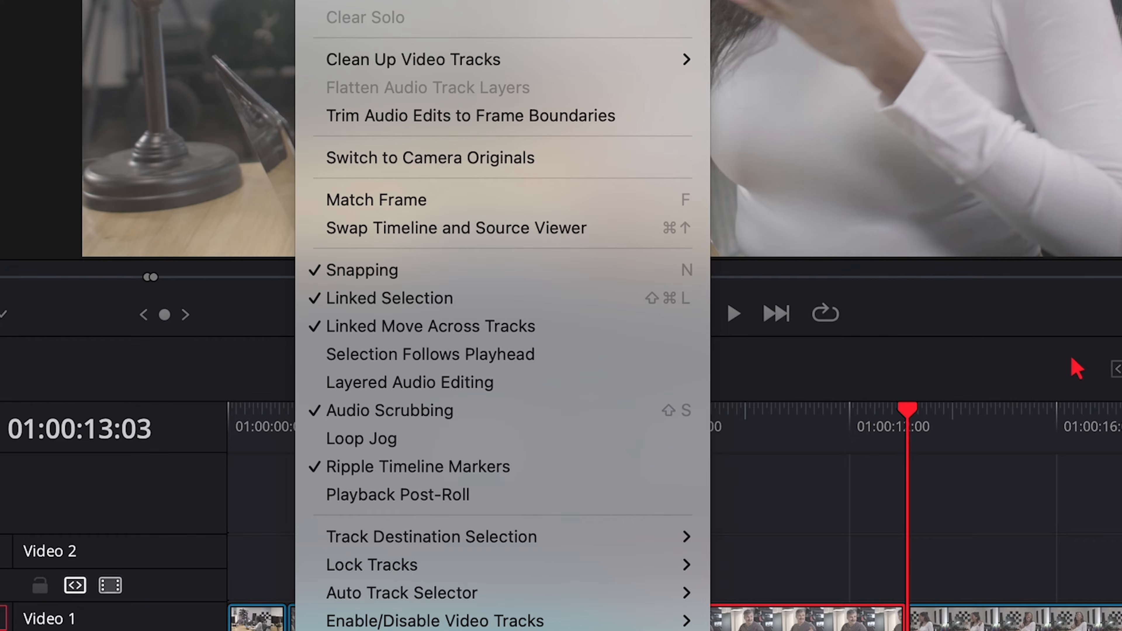
click(309, 329)
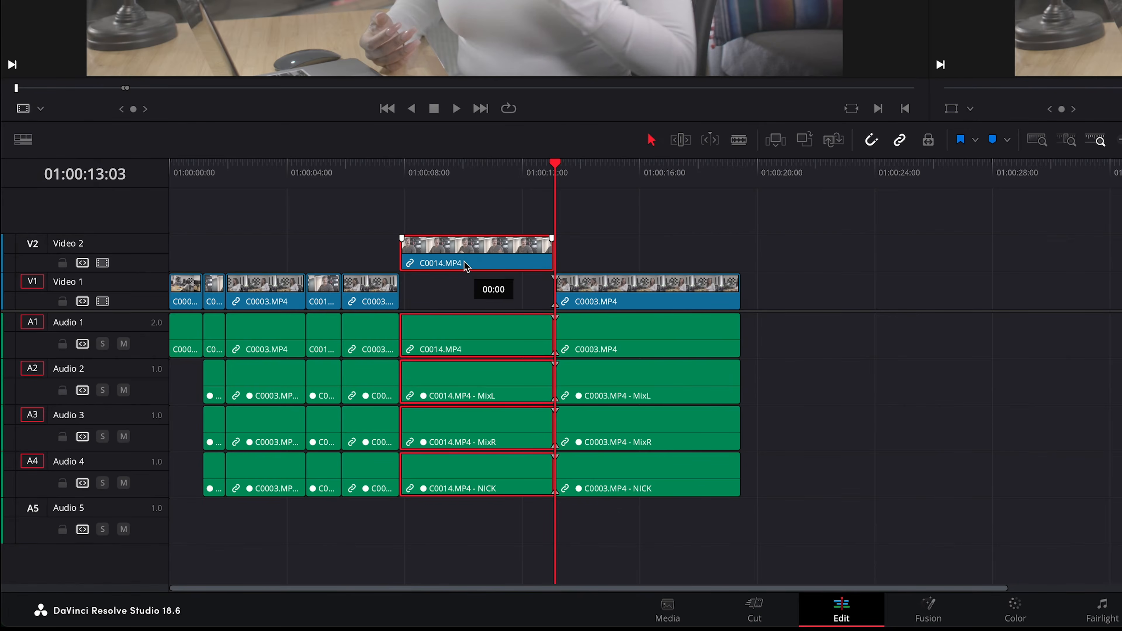
drag(456, 329, 455, 516)
Mark the timeline from its start to its end and move the last C0003.MP4 clip a few seconds later on its tracks
click(458, 176)
key(Home)
key(End)
click(367, 285)
scroll(367, 285, left, 1)
click(643, 261)
drag(623, 285, 693, 282)
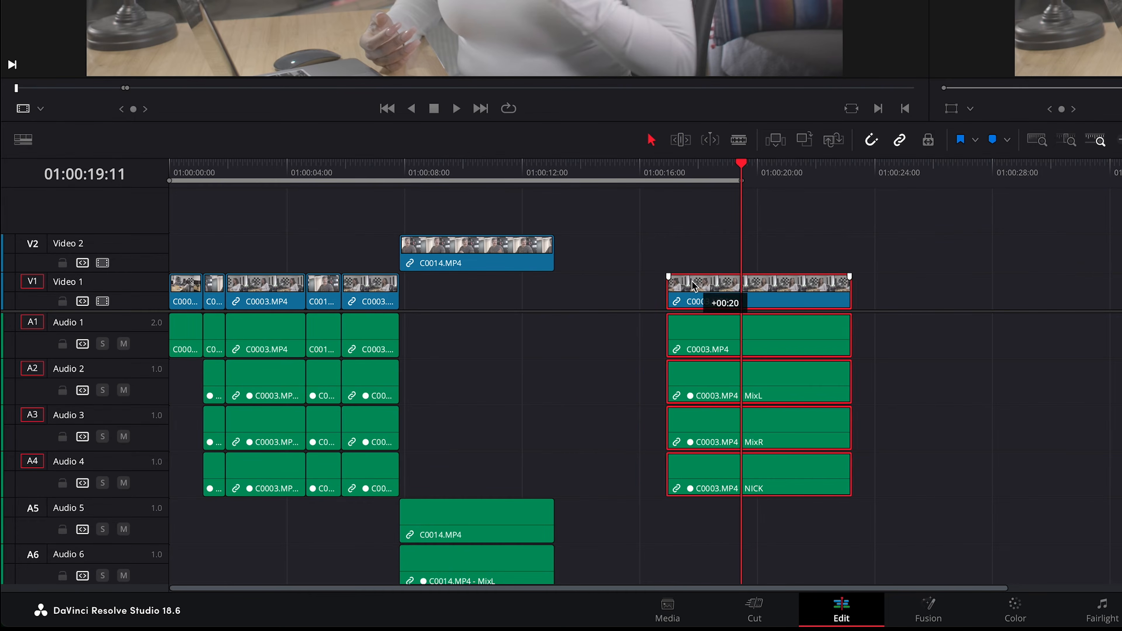
Return the playhead to the end of the C0014.MP4 clip and undo the clip move and the timeline range
click(623, 172)
key(Up)
key(F10)
key(super+z)
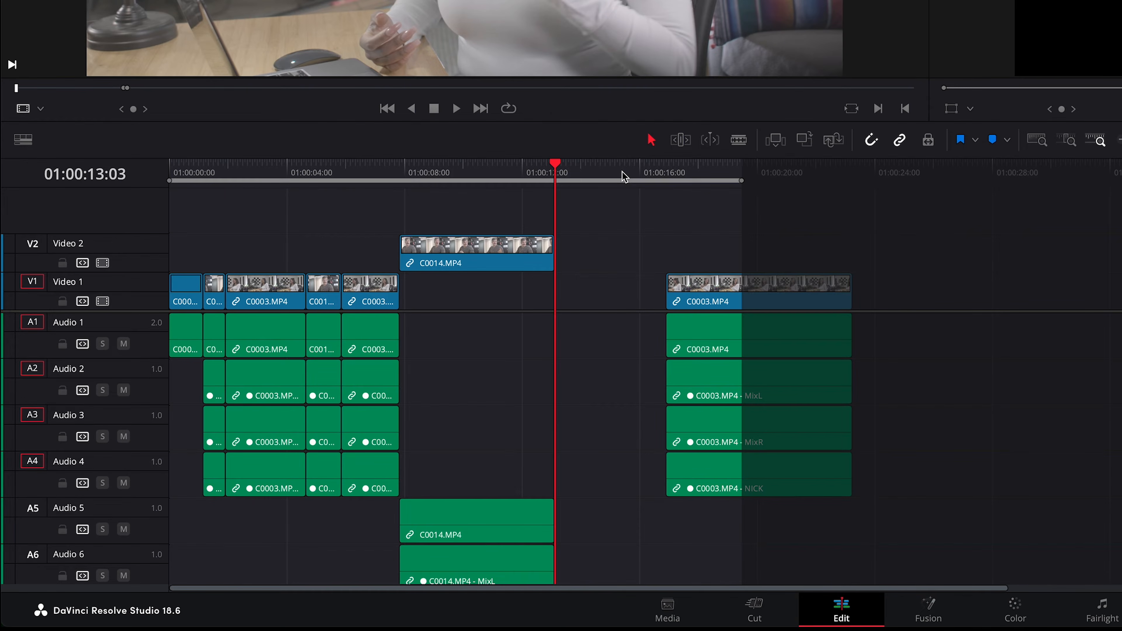
key(super+shift+z)
key(super+z)
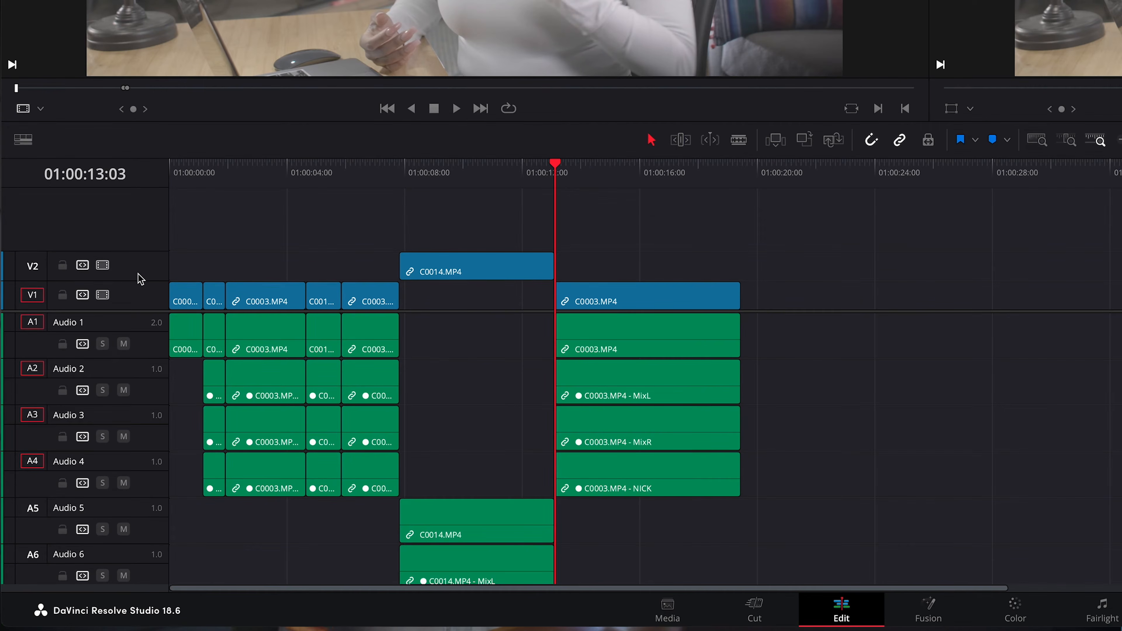
Reduce the height of the video and audio tracks in the timeline
drag(138, 274, 137, 291)
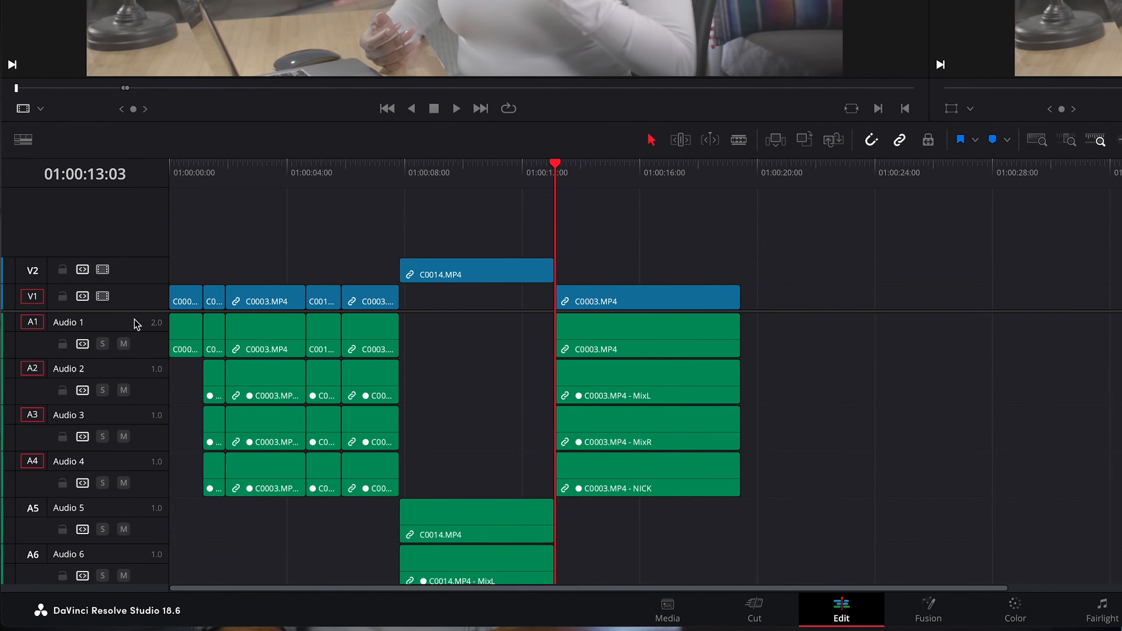
scroll(139, 328, up, 4)
scroll(140, 328, down, 9)
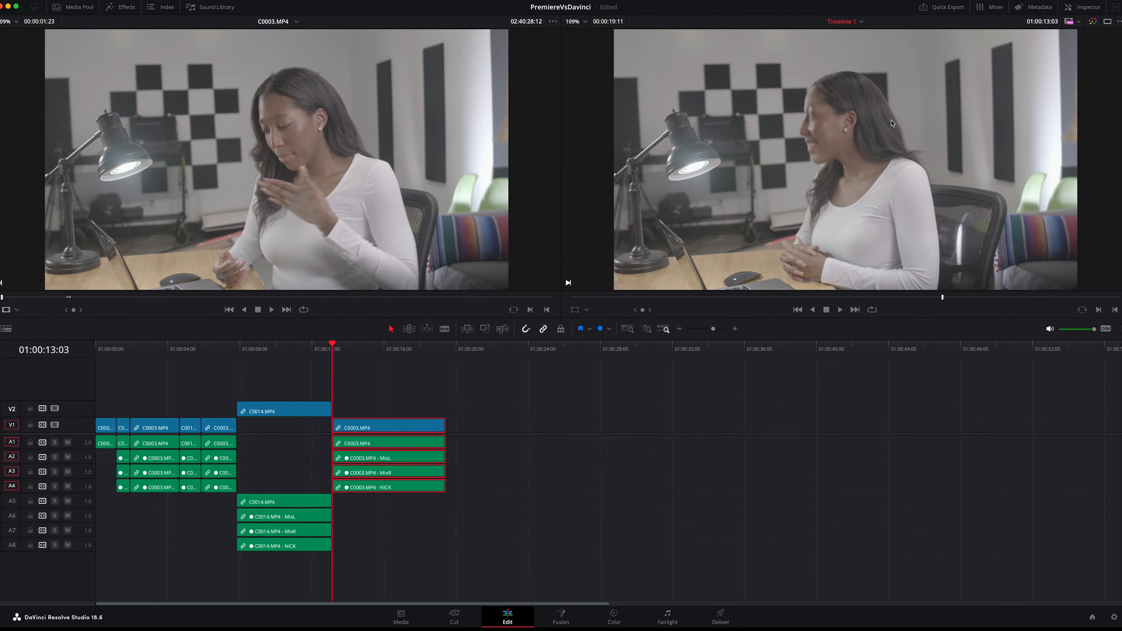
Show the last C0003.MP4 clip's settings in the Inspector, expand Smart Reframe and toggle Super Scale
click(1086, 7)
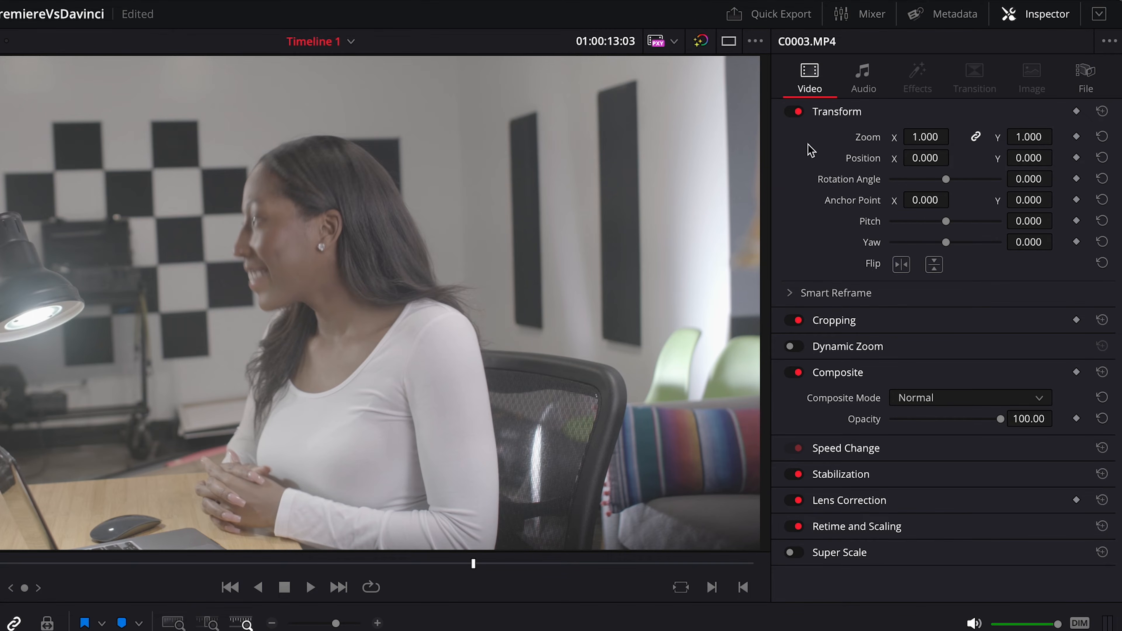
click(790, 294)
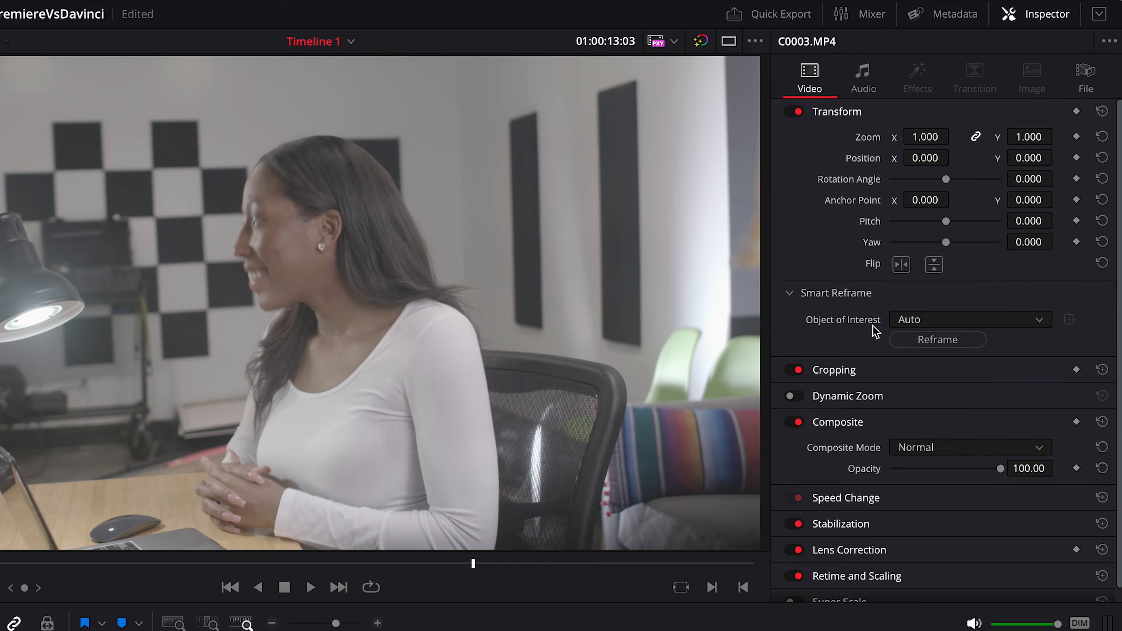
scroll(875, 330, down, 1)
scroll(864, 391, down, 1)
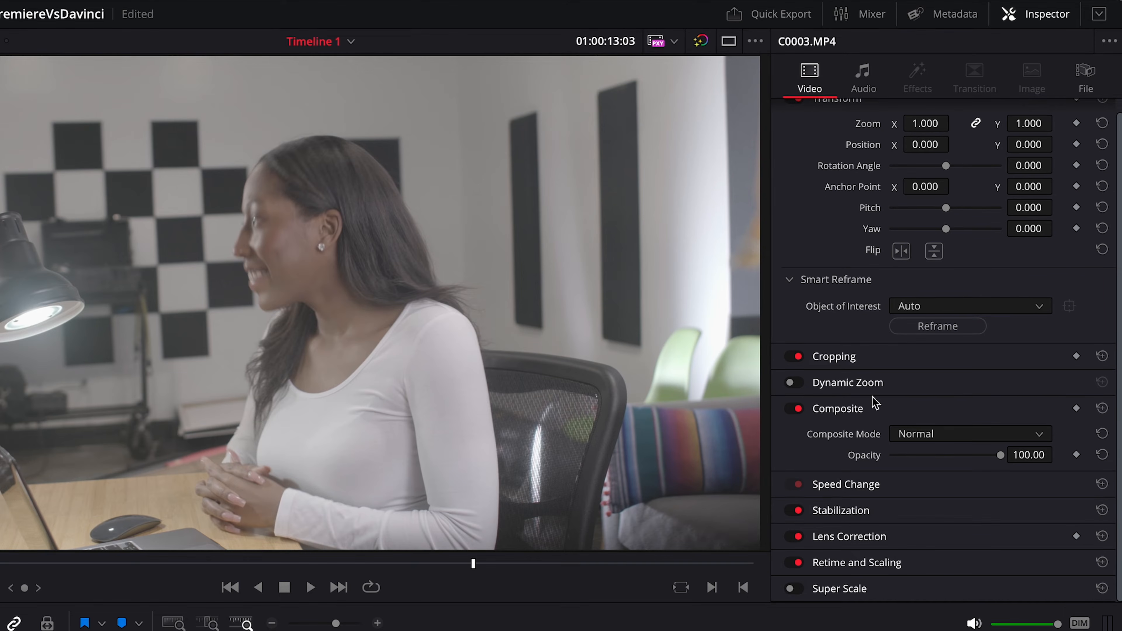
click(837, 593)
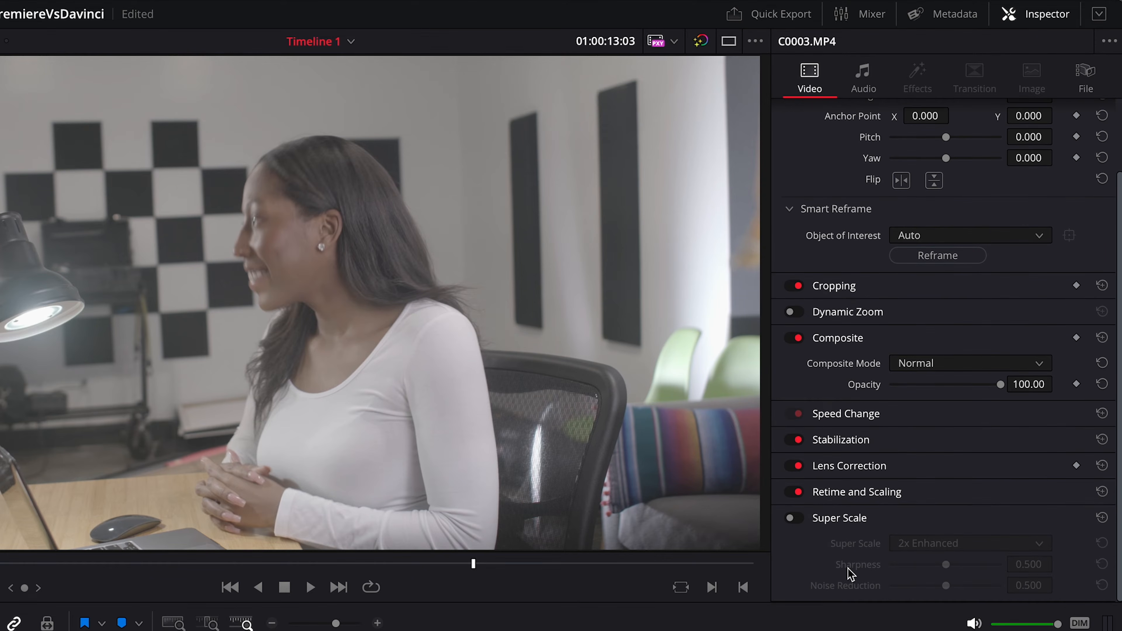
click(786, 518)
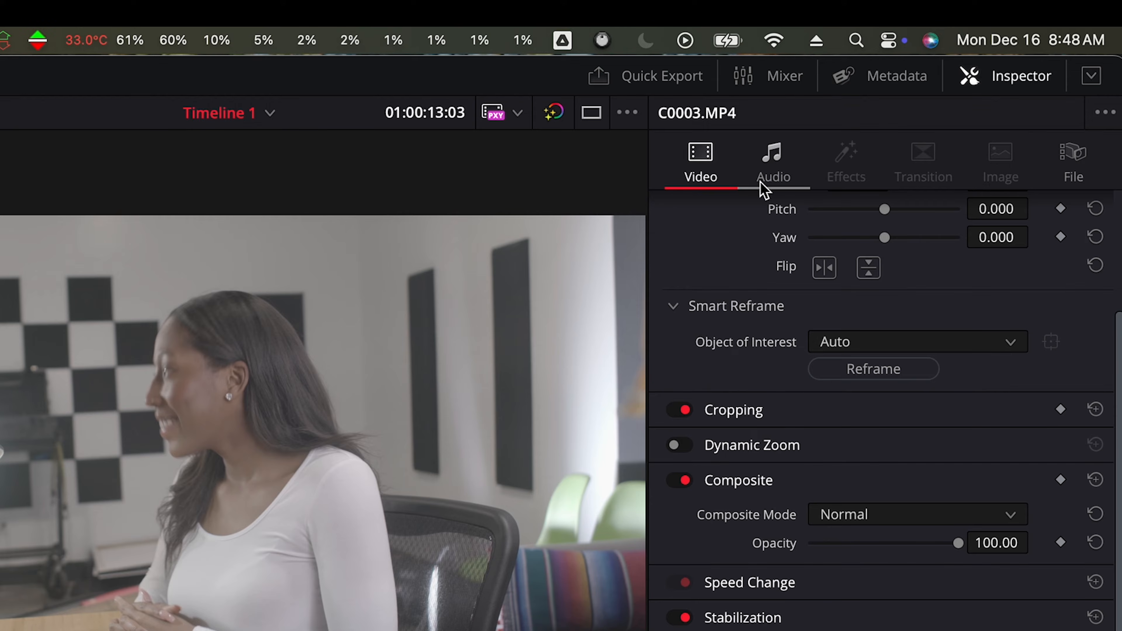
click(768, 181)
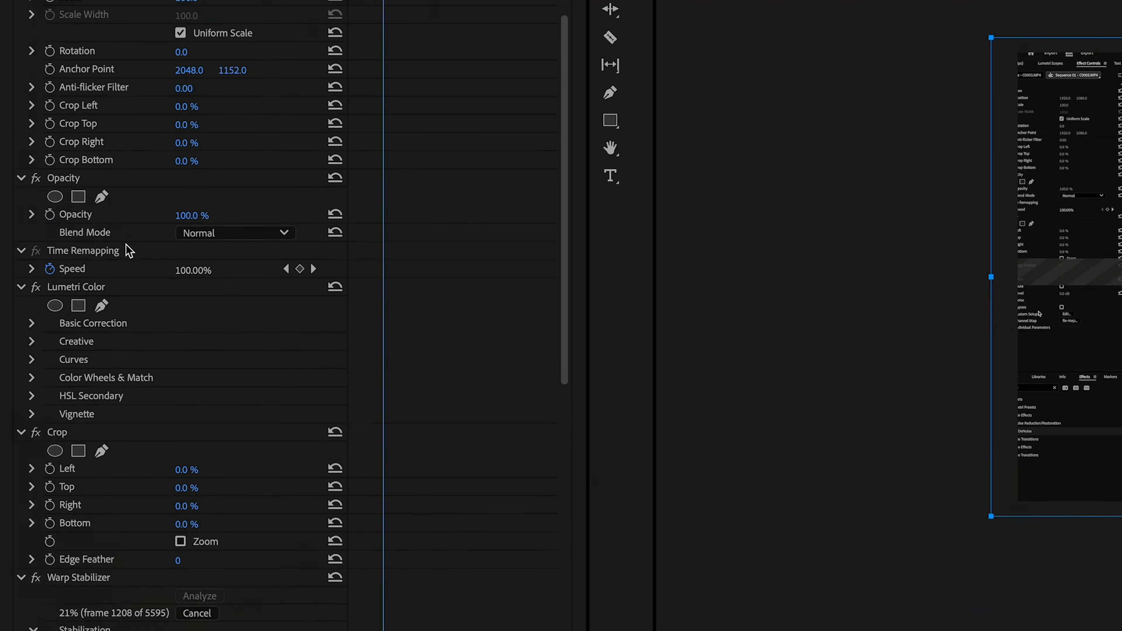
Switch to Premiere Pro, review the clip's effect controls and add the Crop video effect to the clip
scroll(128, 251, down, 6)
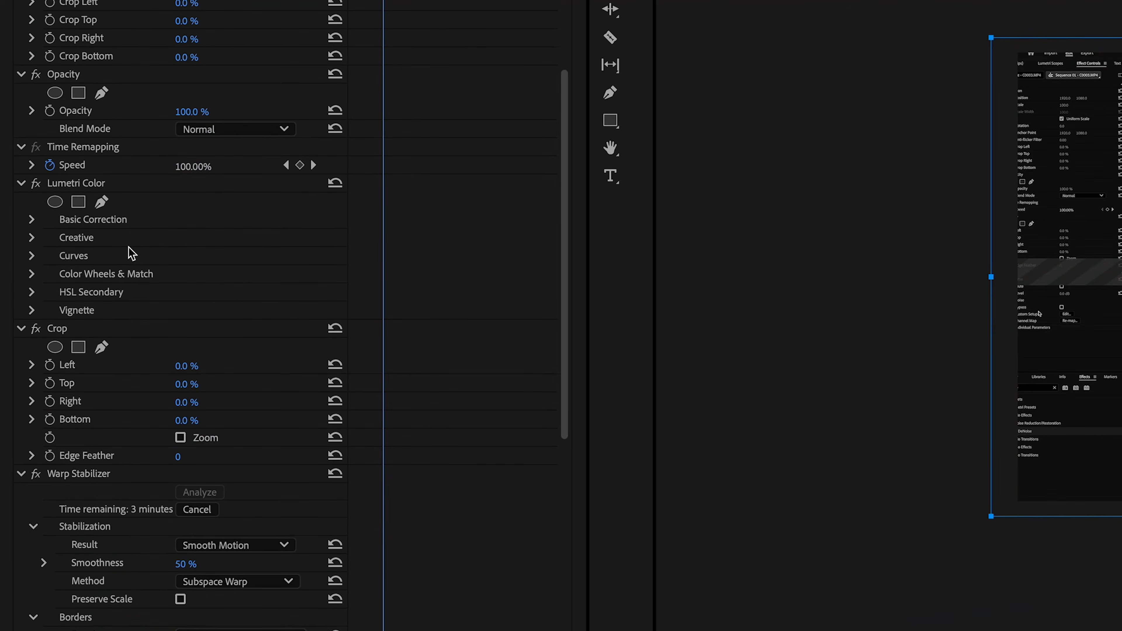
scroll(133, 288, down, 2)
scroll(137, 355, down, 5)
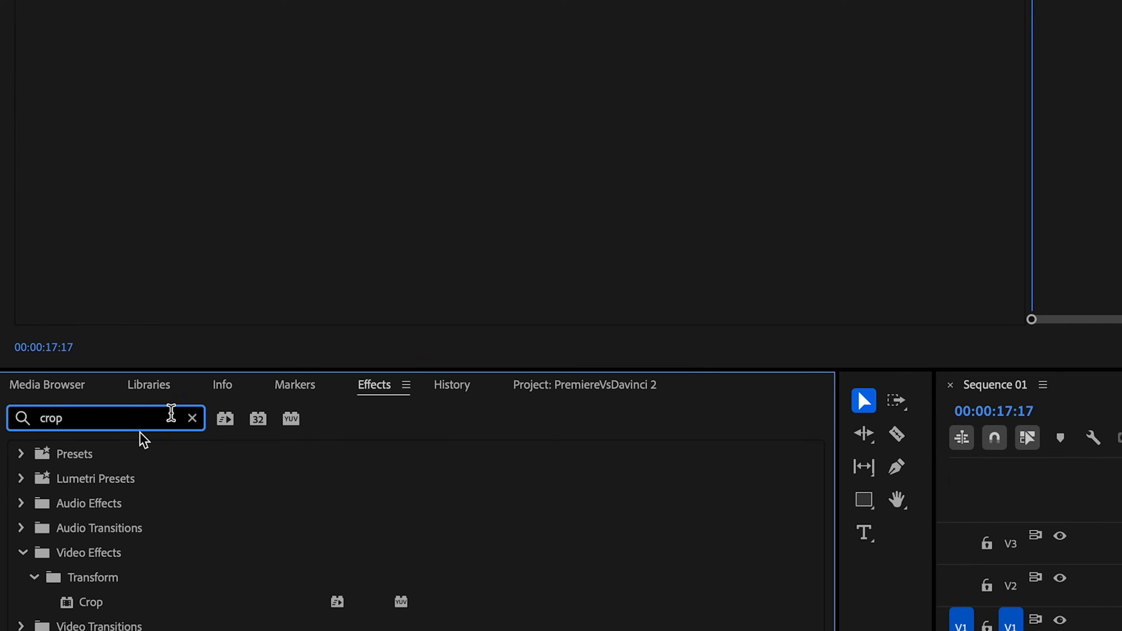
drag(80, 602, 63, 371)
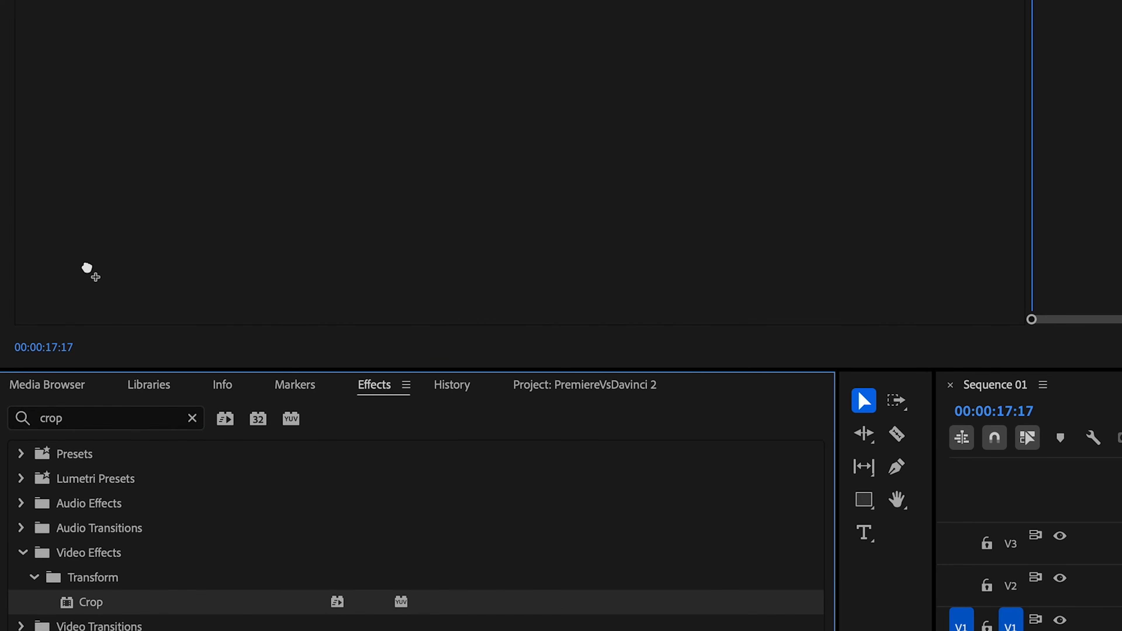
drag(81, 281, 82, 281)
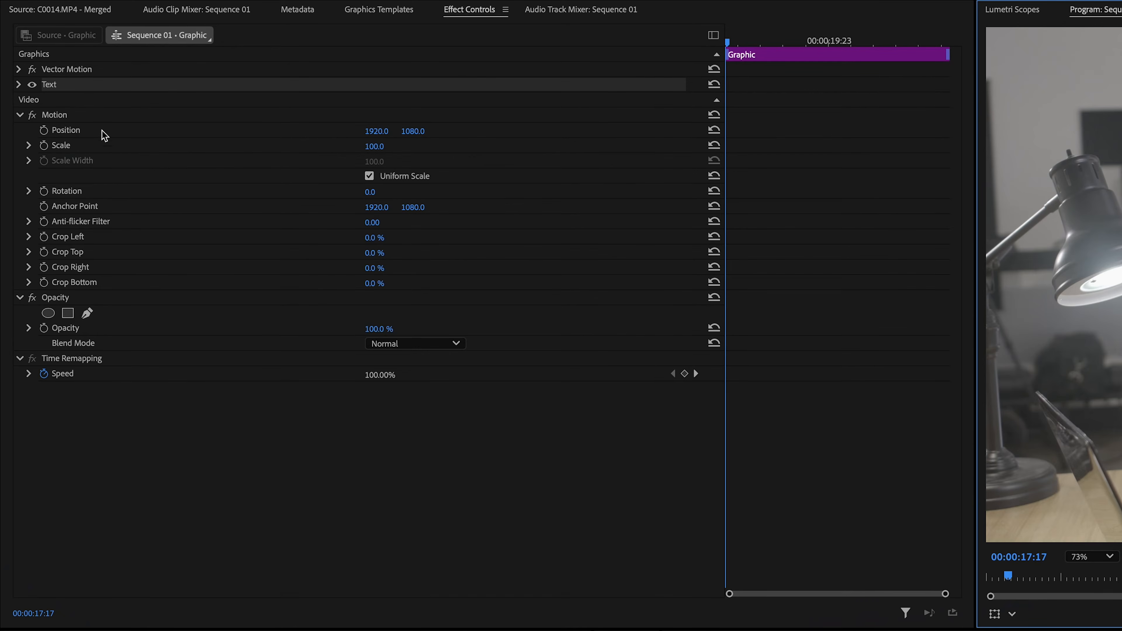
Expand the graphic's text settings and show the graphics templates
click(19, 85)
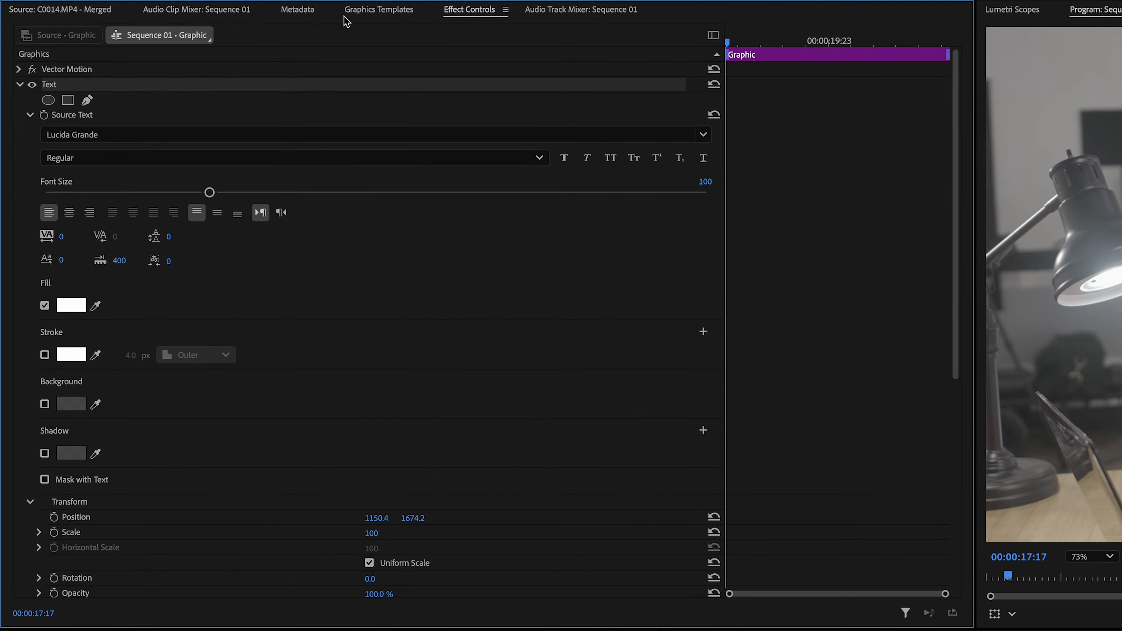
click(356, 13)
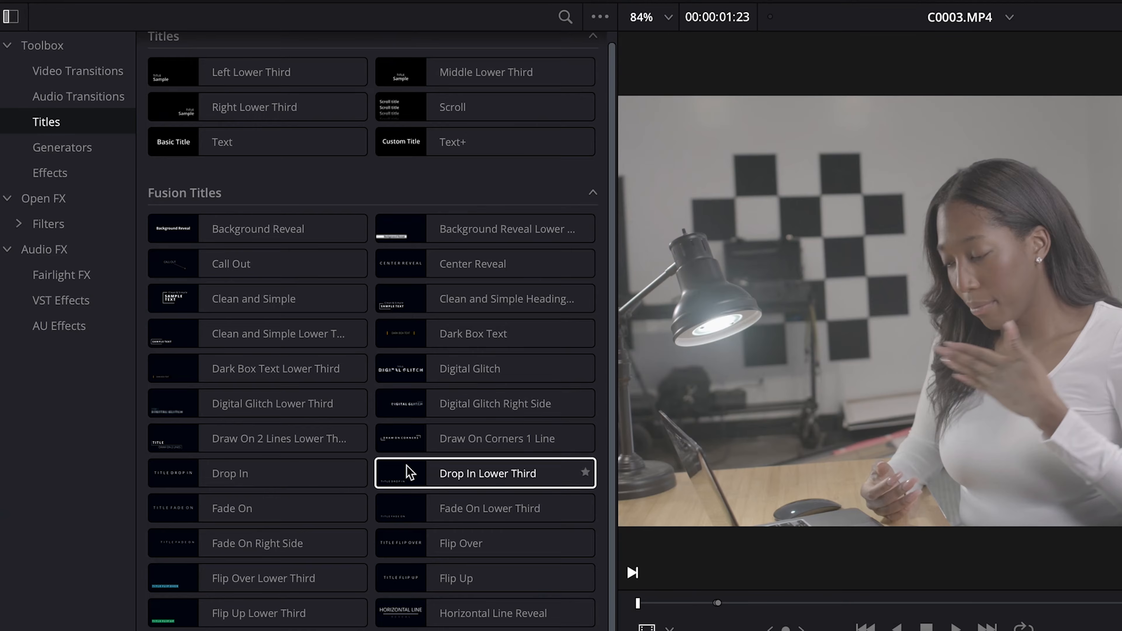
Return to DaVinci Resolve and browse the Titles, Fairlight FX and Effects categories of the effects library
scroll(407, 467, up, 1)
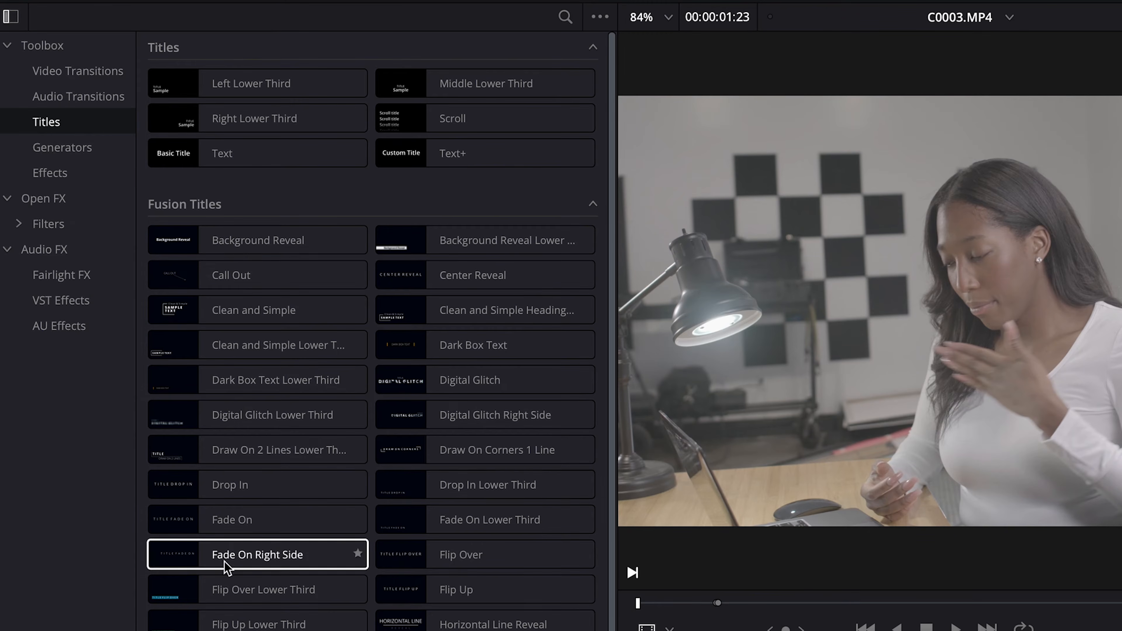
click(58, 275)
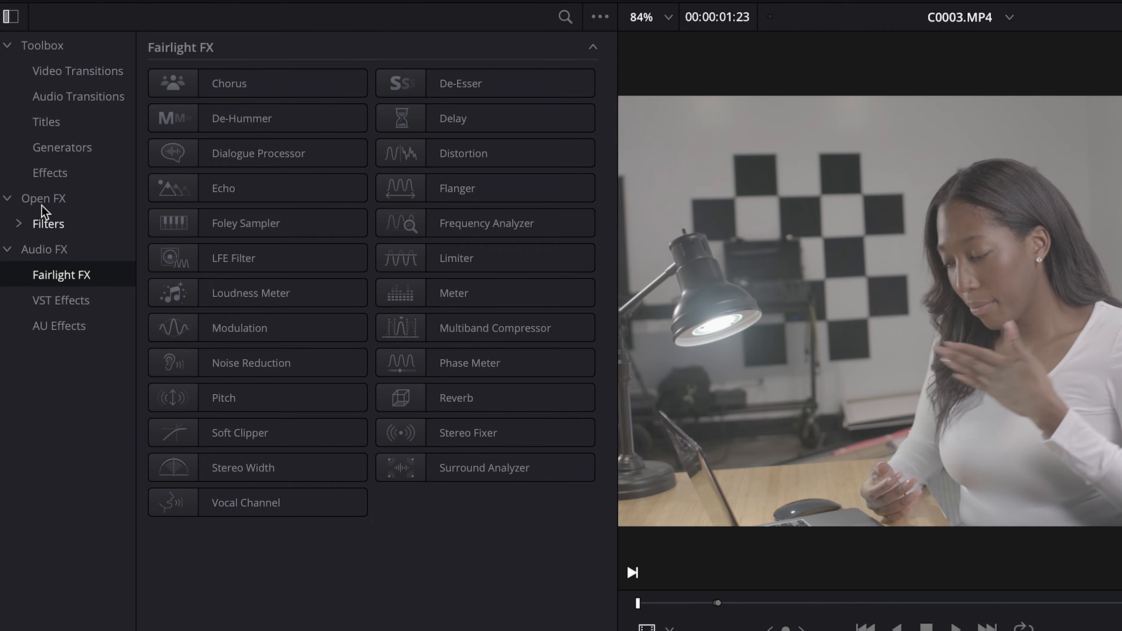
click(49, 172)
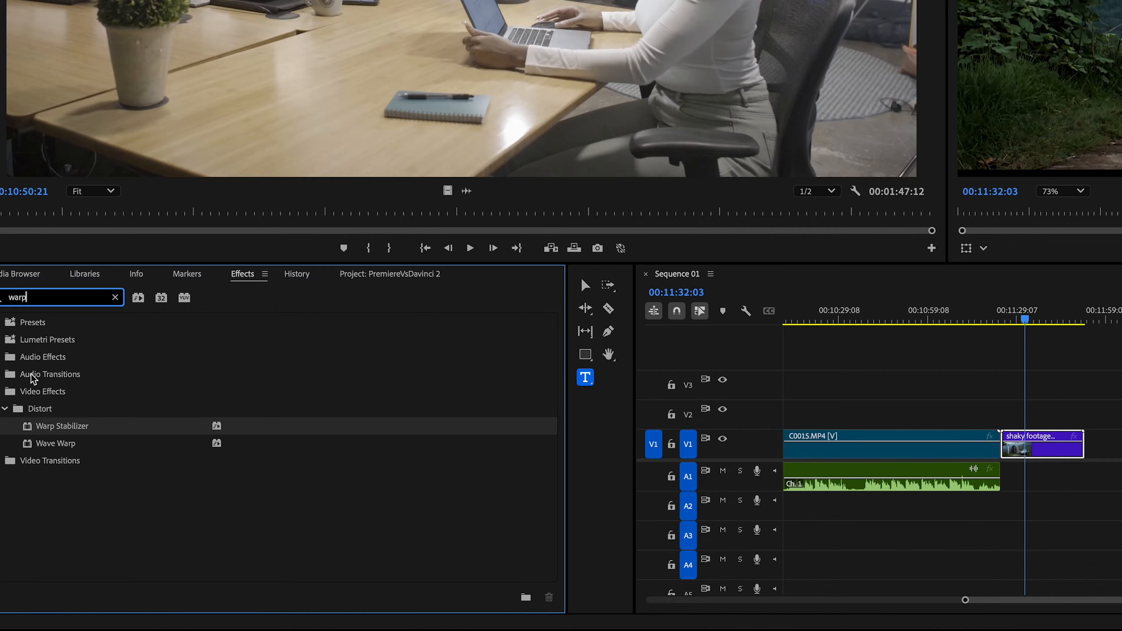
Apply Warp Stabilizer to the shaky footage clip in Premiere Pro, and stabilize shaky footage.mov in Perspective mode in DaVinci Resolve
drag(1076, 452, 1076, 452)
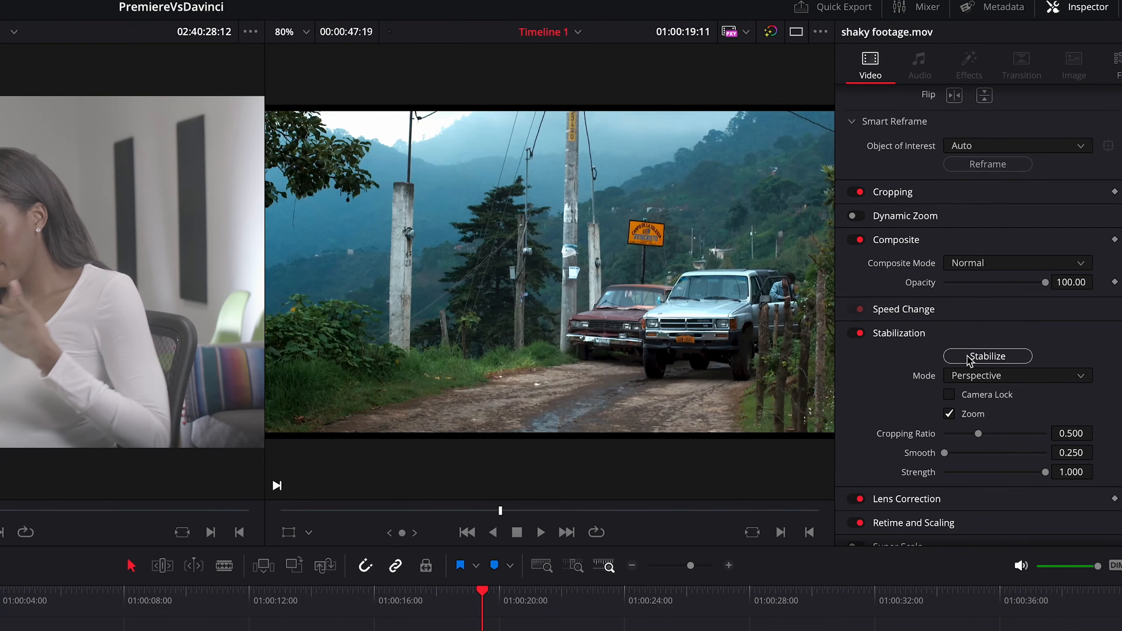
click(969, 357)
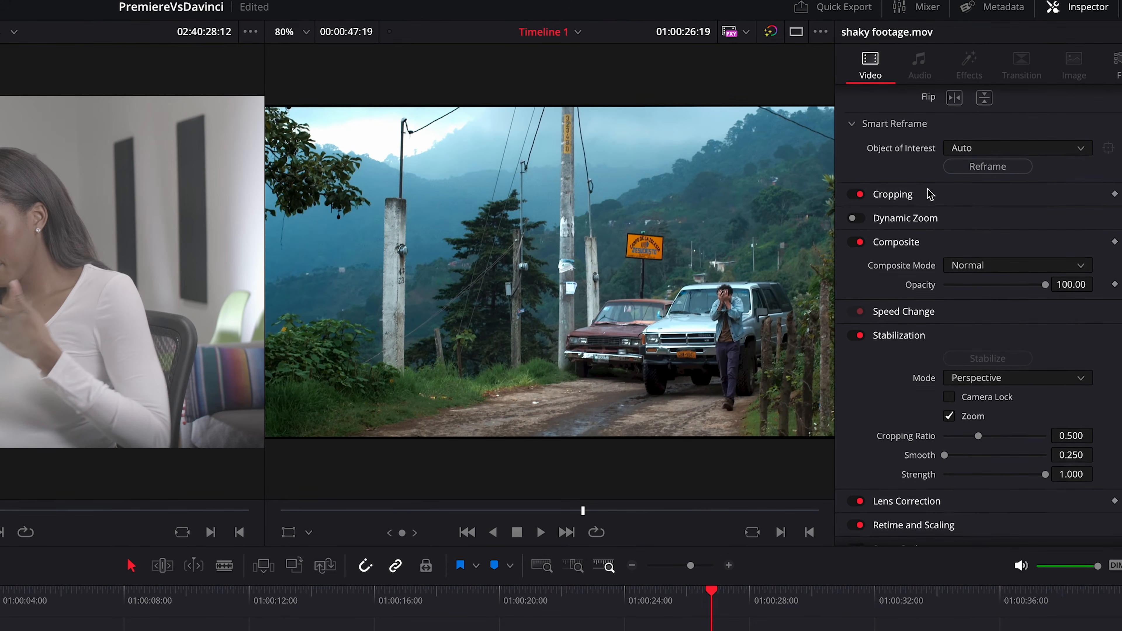
scroll(923, 192, up, 3)
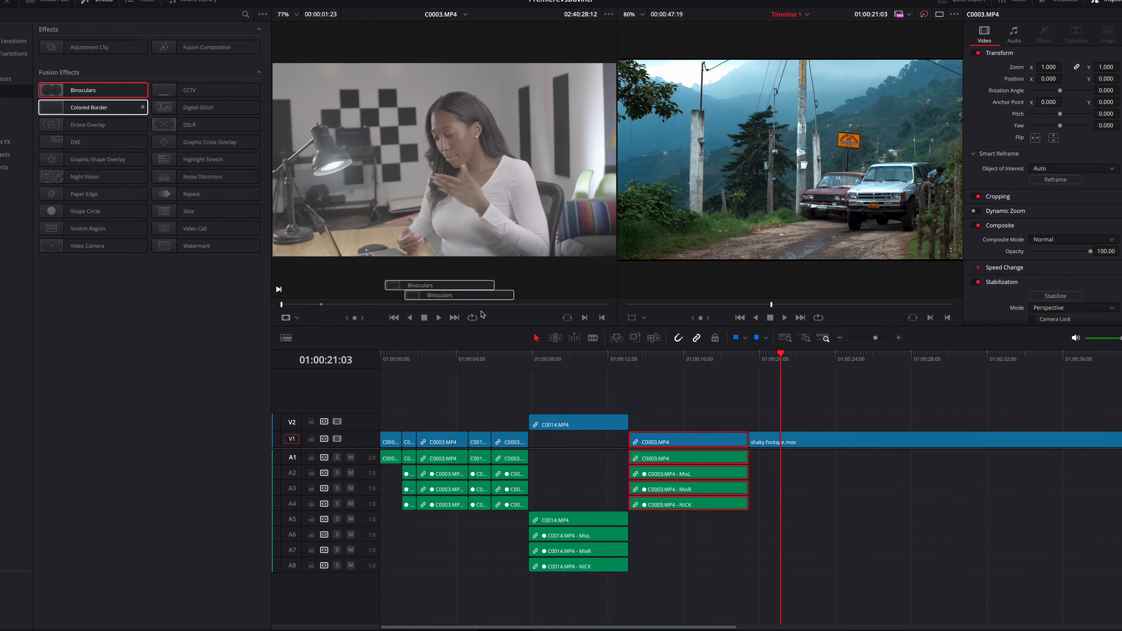
Apply a binocular-view effect to the shaky footage.mov clip and open Paste Attributes for the last C0003.MP4 clip
drag(482, 314, 776, 442)
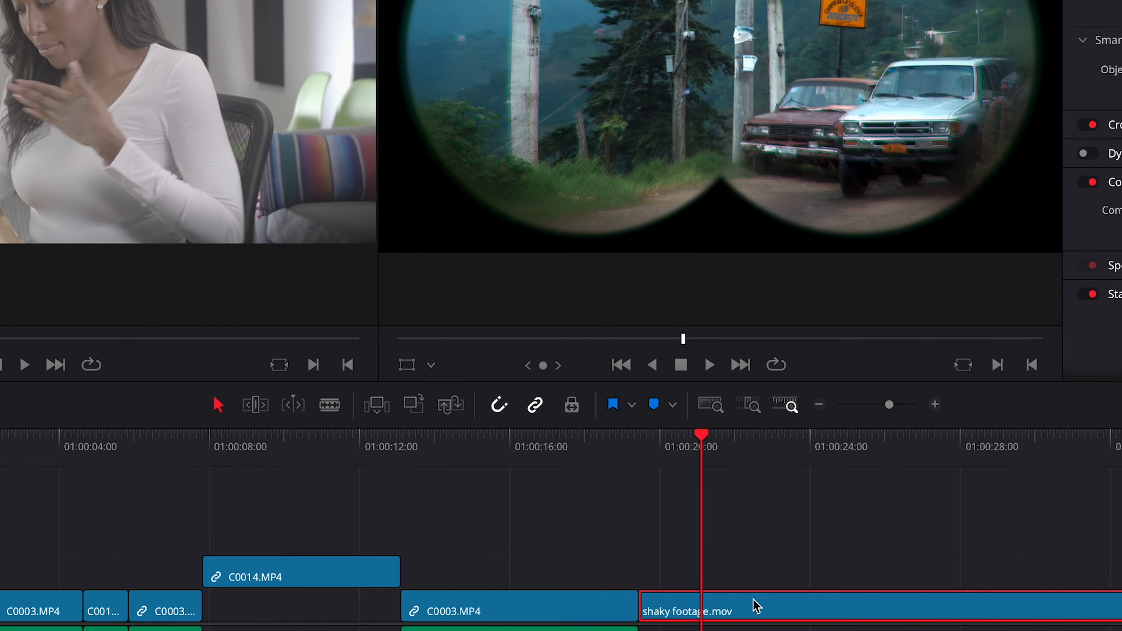
right_click(606, 611)
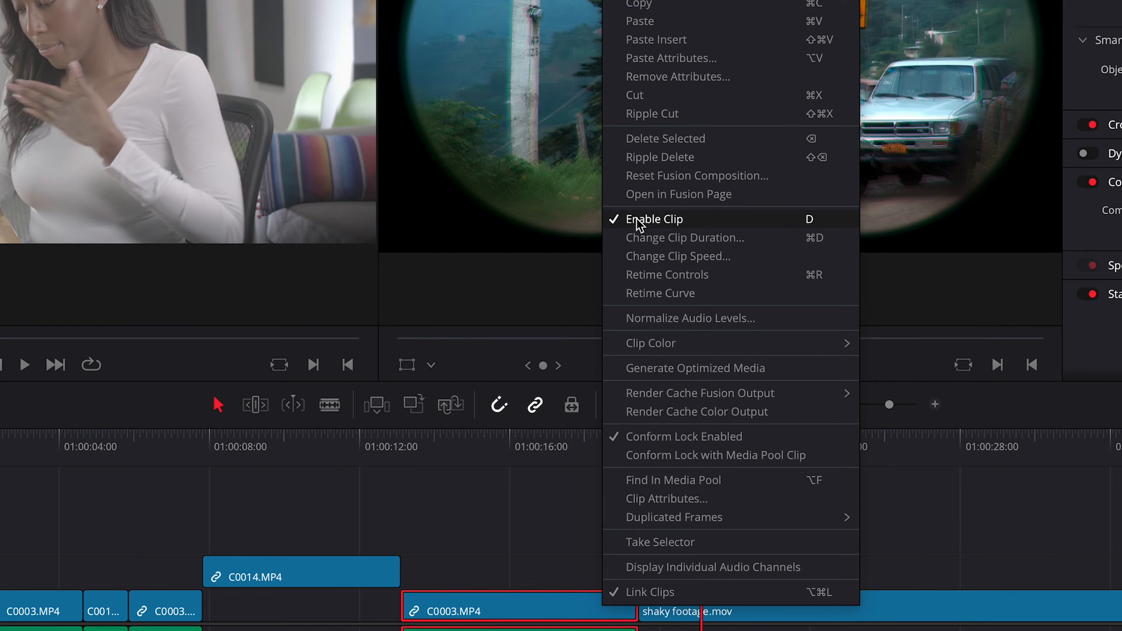
click(652, 59)
Select all the offline audio and video clips on the Media page and relink them
drag(819, 212, 63, 135)
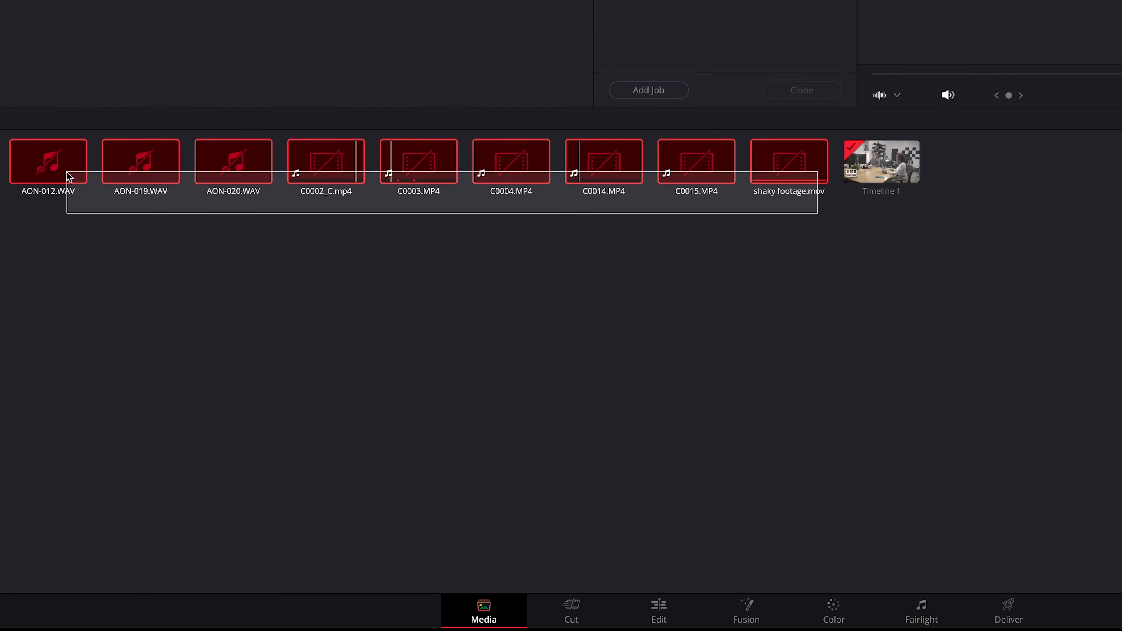
right_click(53, 172)
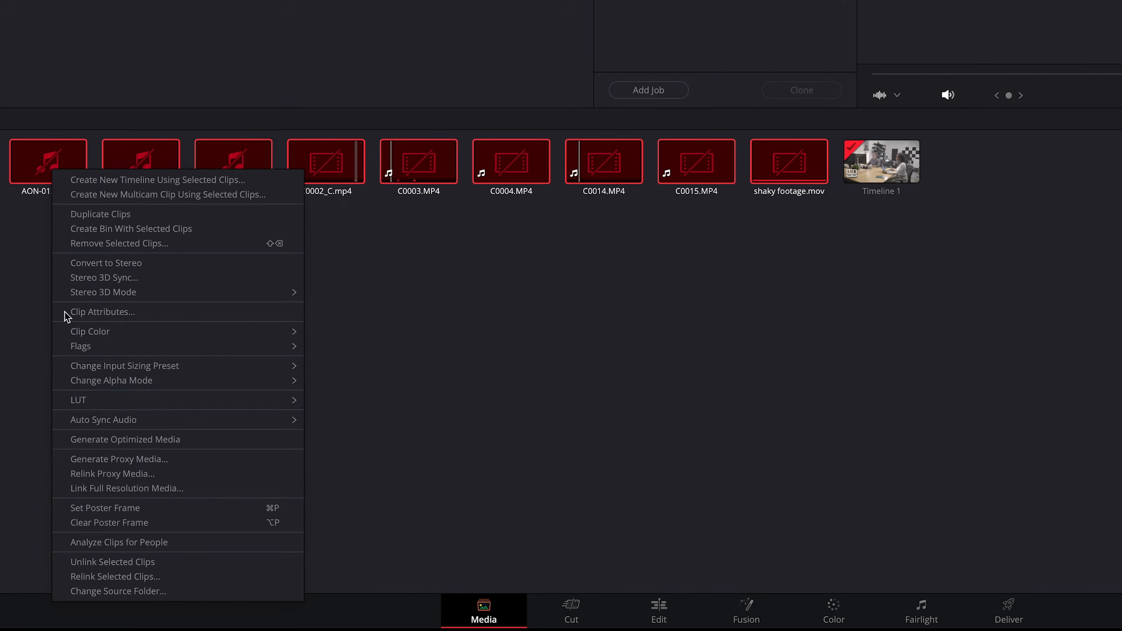
click(116, 577)
click(711, 298)
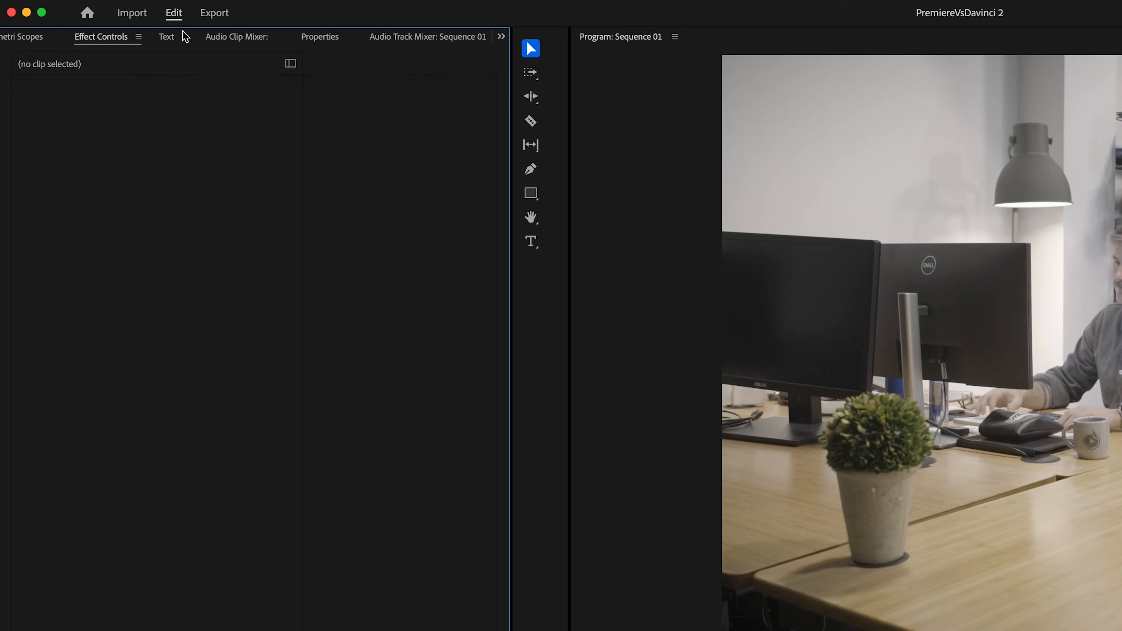
Open the Sequence 01 transcript in Premiere Pro and create captions from it with the Subtitle default preset
click(167, 36)
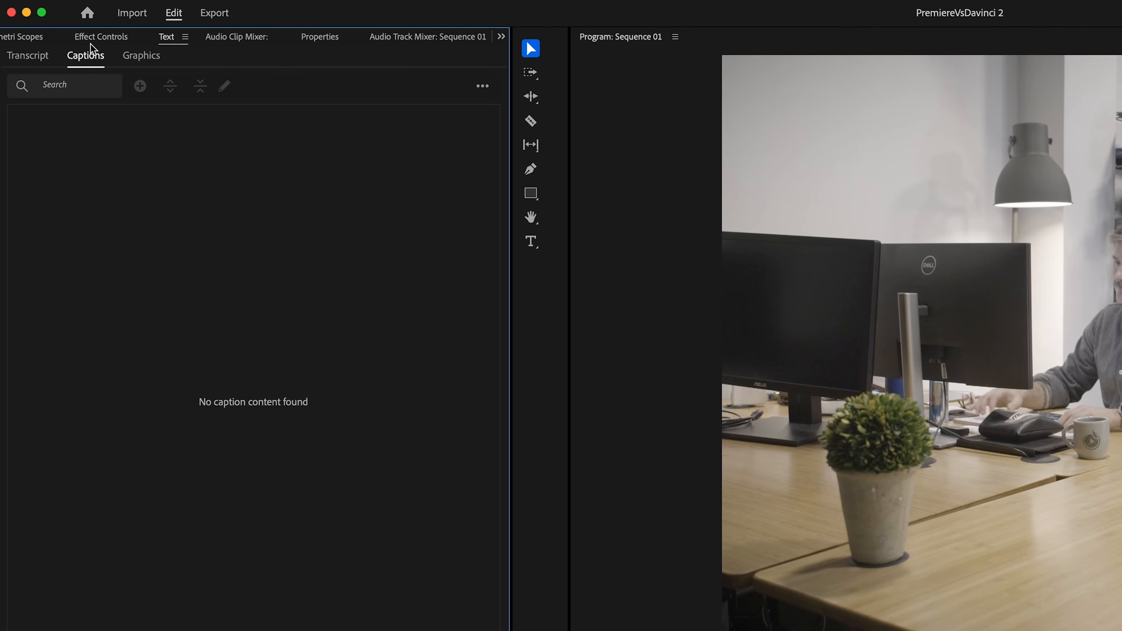
click(27, 55)
click(467, 130)
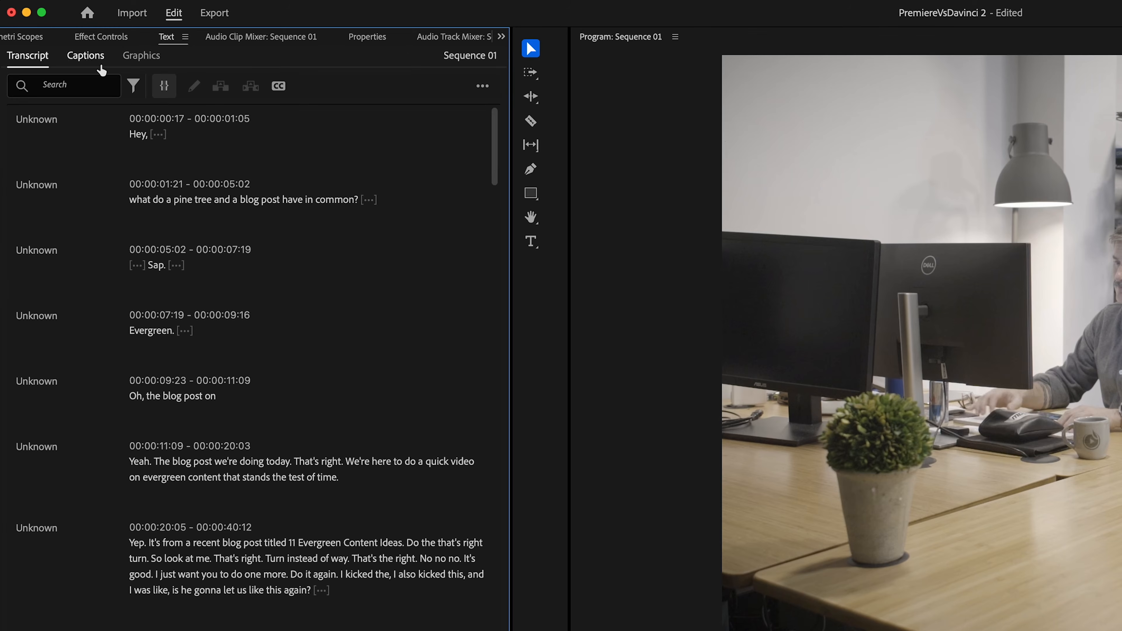
click(101, 66)
click(245, 397)
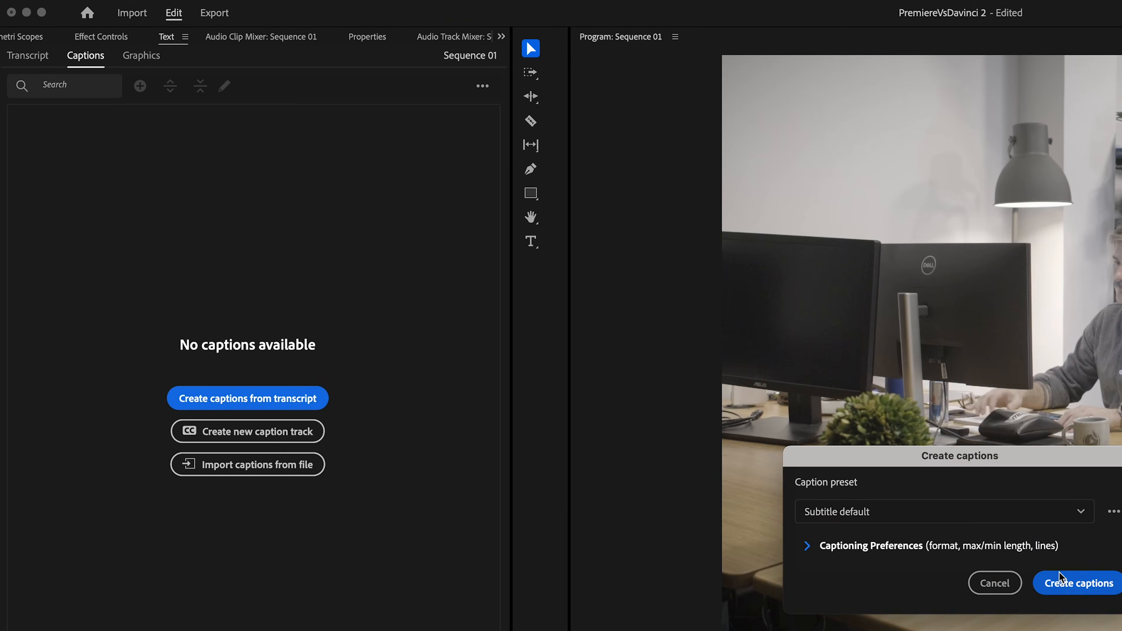
key(Return)
Open the properties of the first caption and examine its text, alignment and appearance settings
double_click(166, 124)
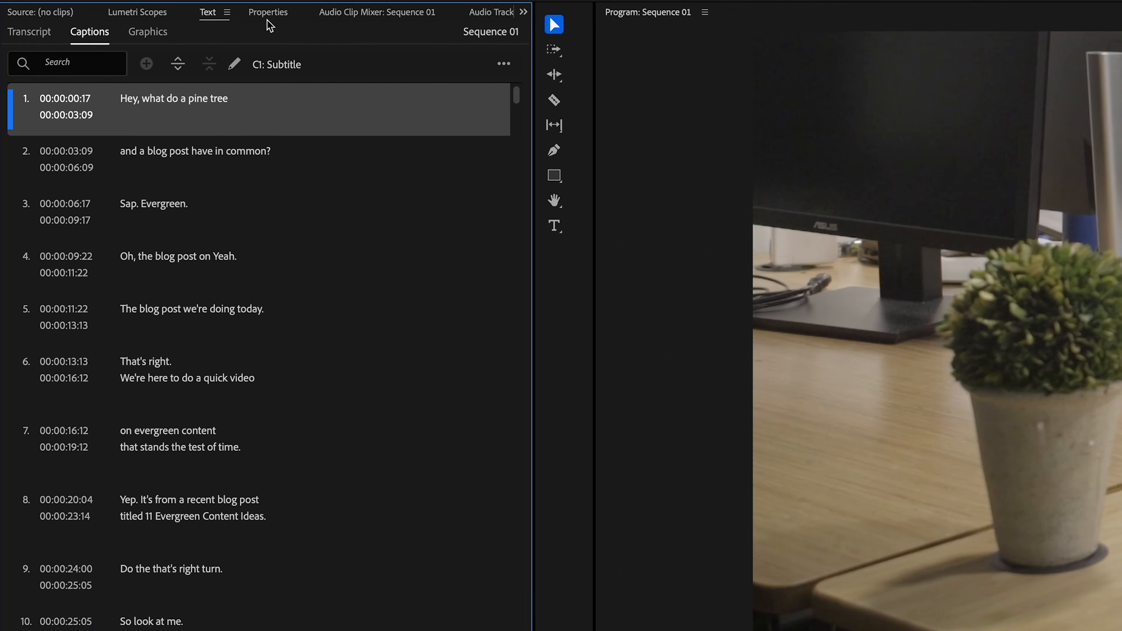
click(268, 13)
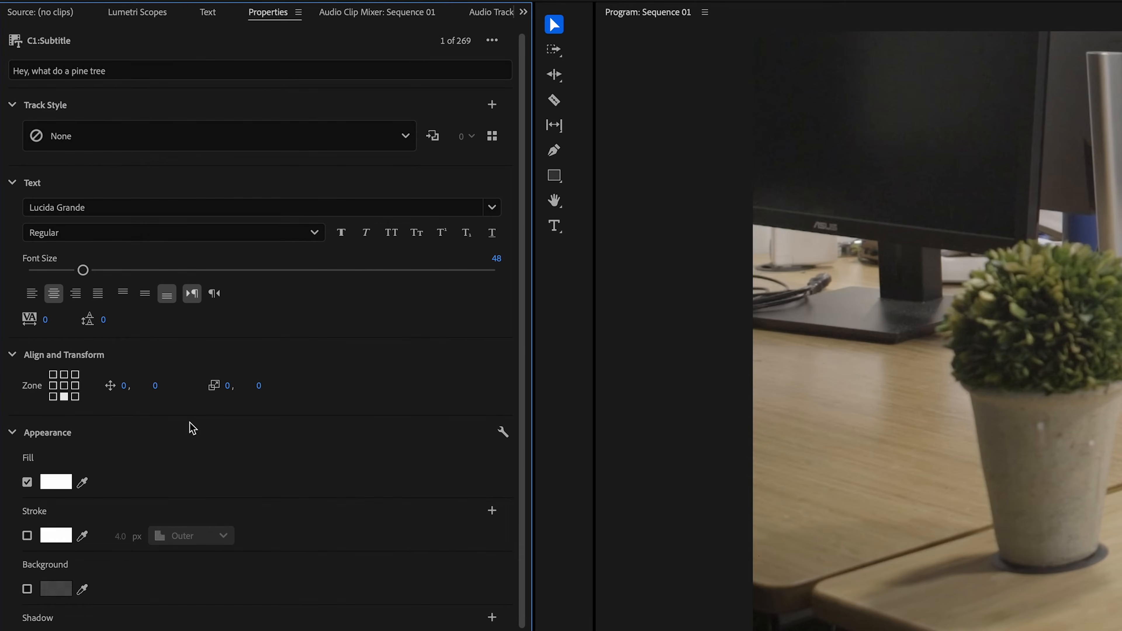
scroll(193, 427, down, 2)
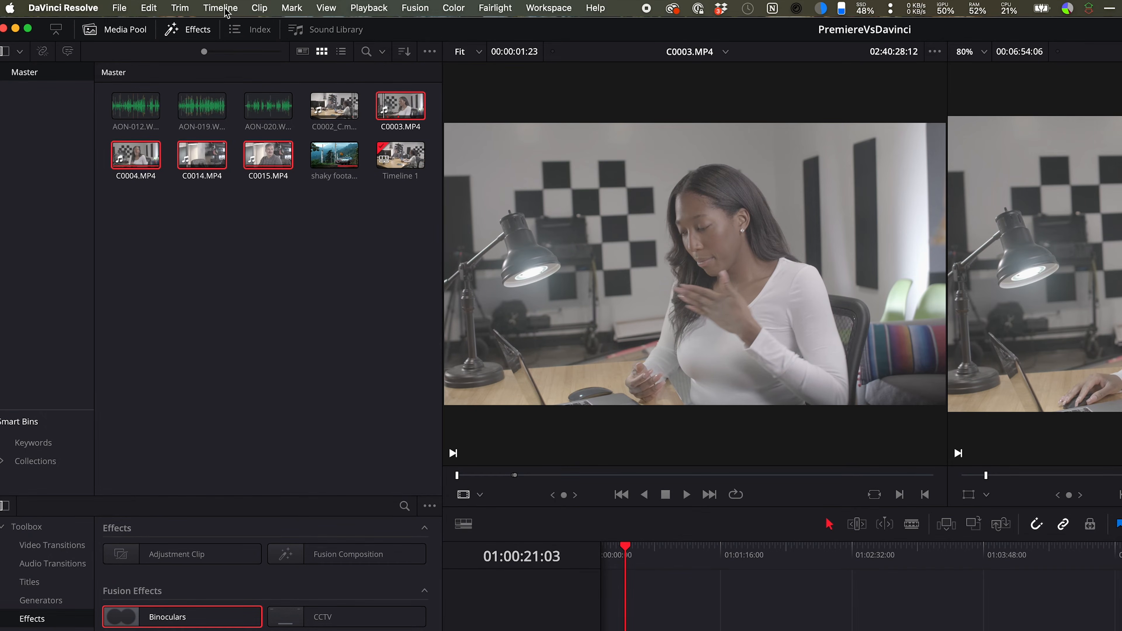
Switch to DaVinci Resolve, create subtitles from the timeline's audio and open the subtitle track's style settings
click(225, 10)
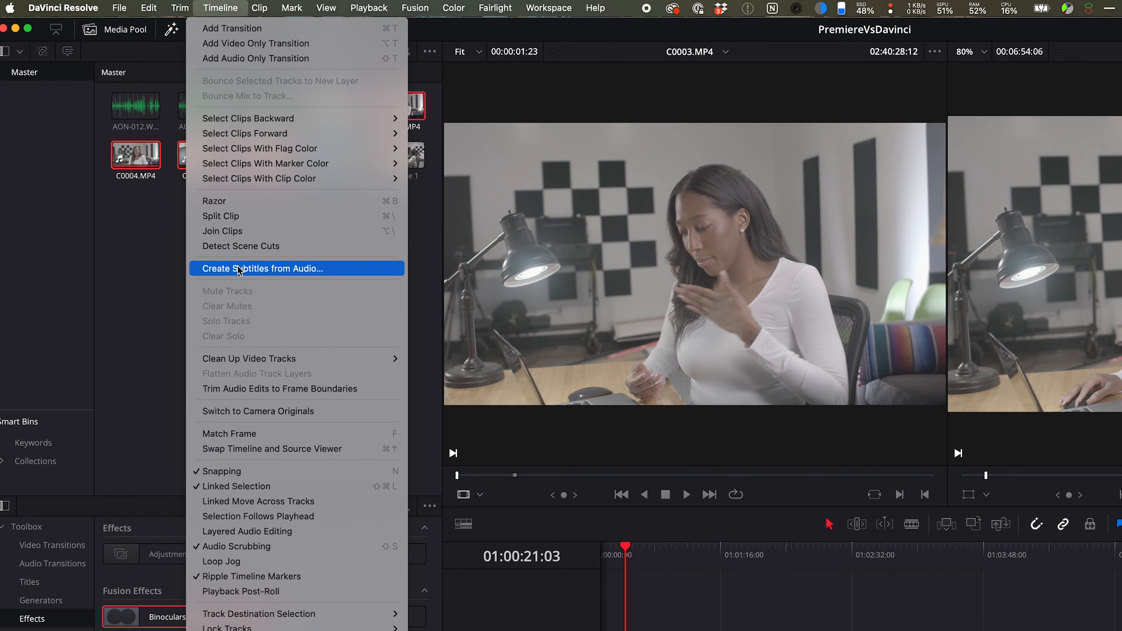
click(238, 268)
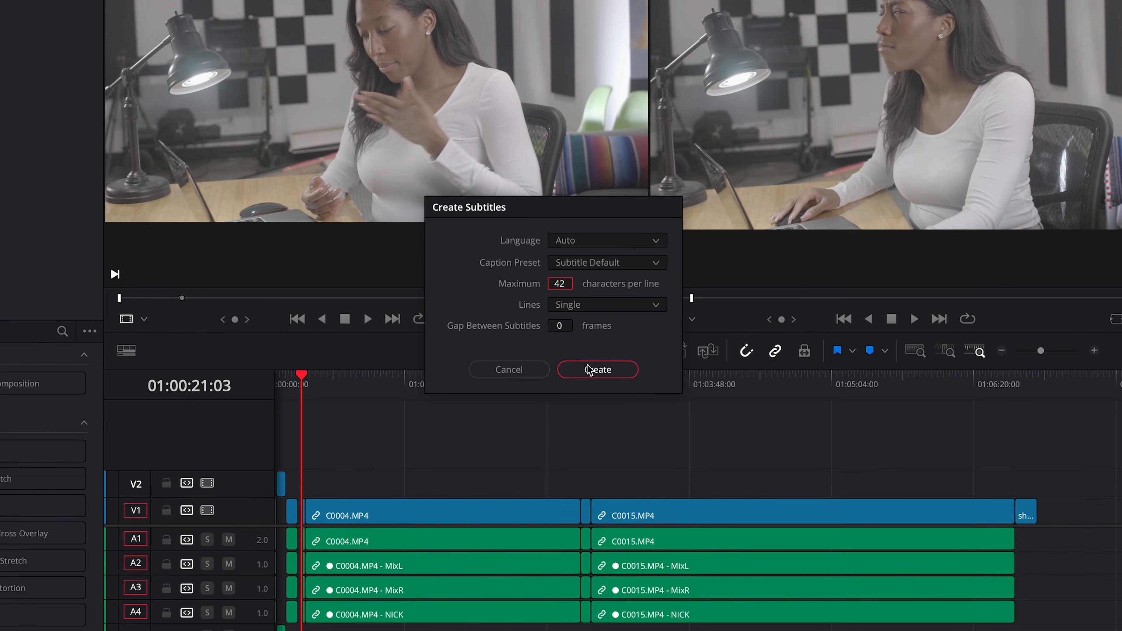
click(592, 369)
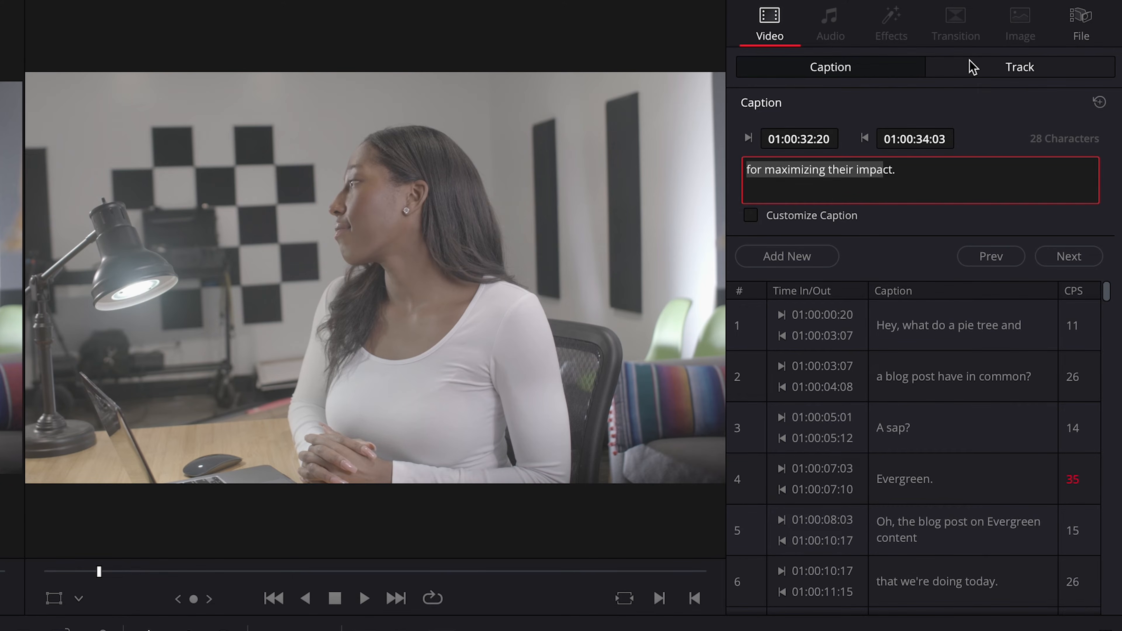
click(973, 67)
scroll(786, 239, down, 5)
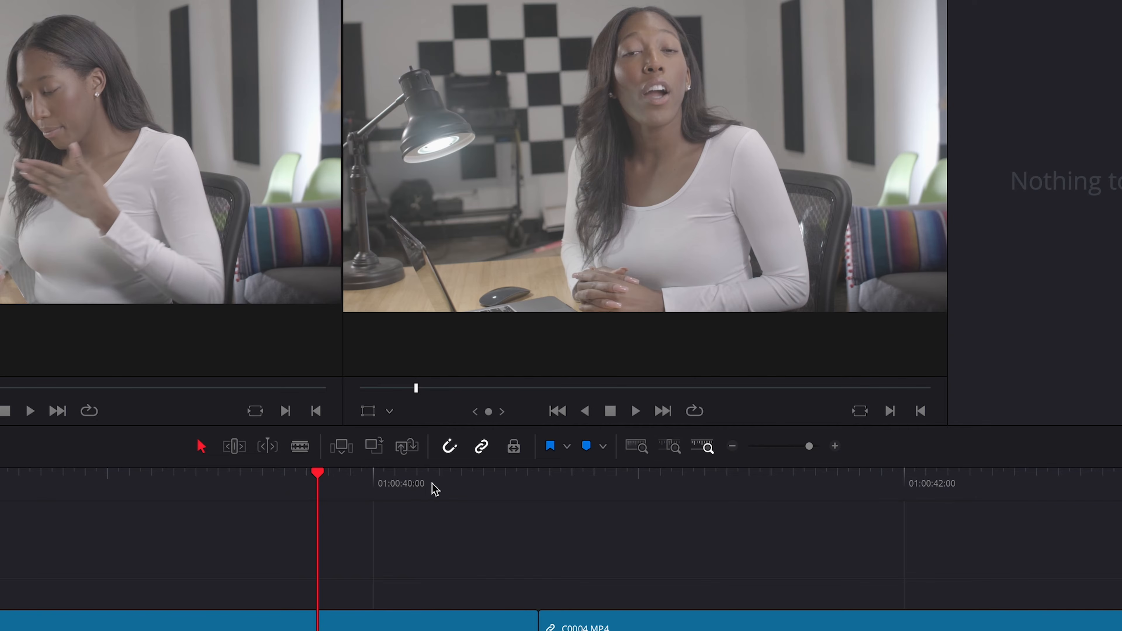
Add a Smooth Cut transition at the start of the C0004.MP4 clip and play back the smoothed cuts
key(space)
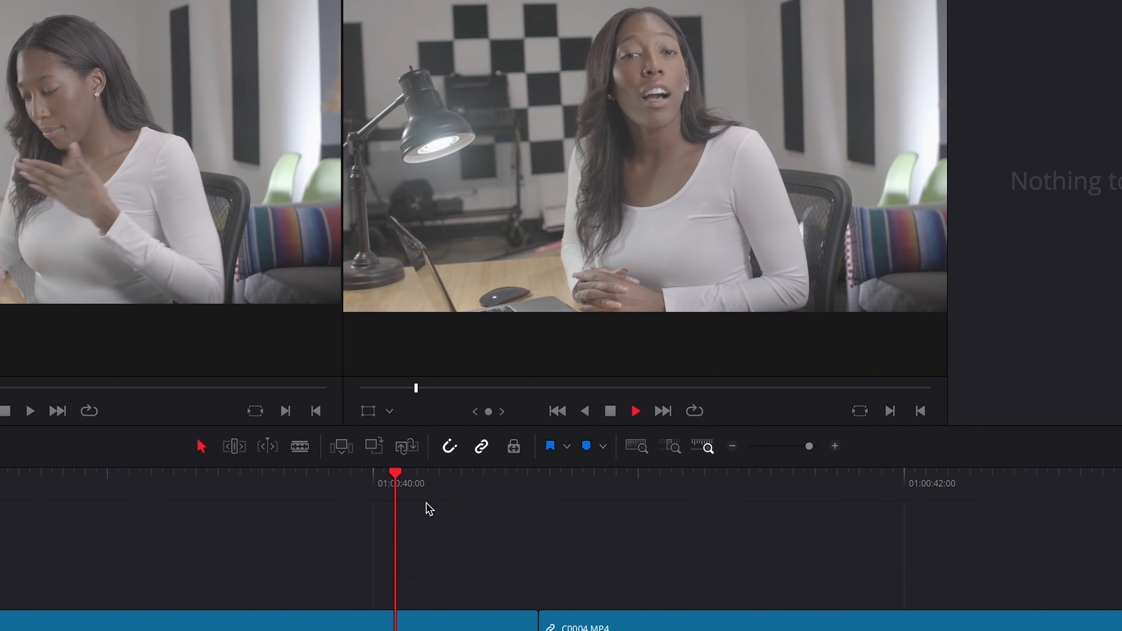
drag(135, 100, 770, 557)
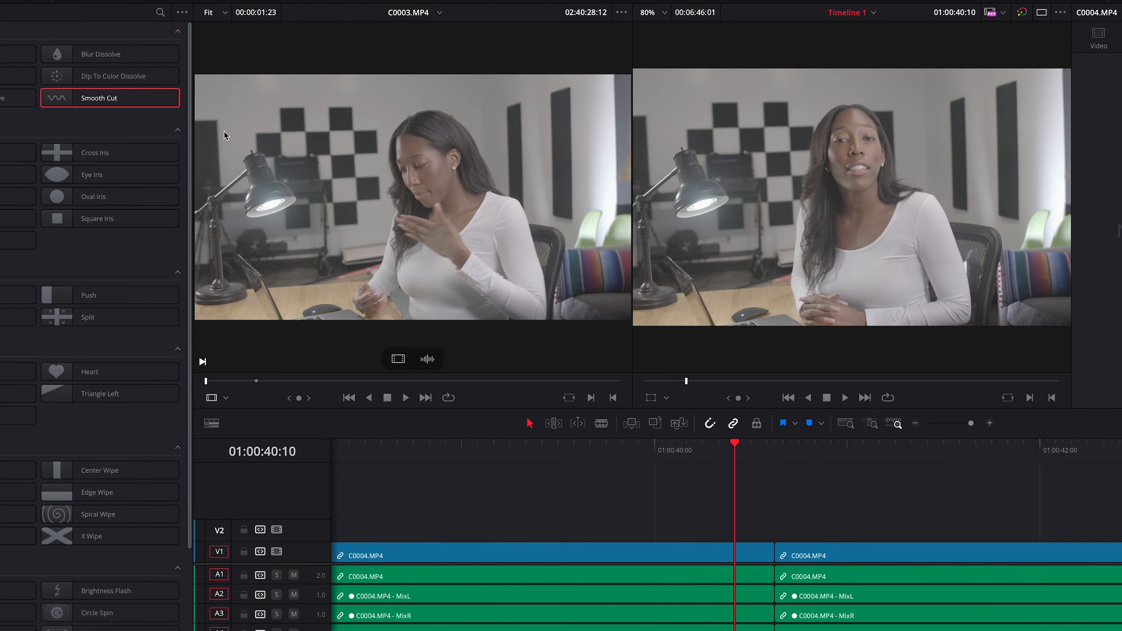
drag(679, 545, 683, 547)
key(space)
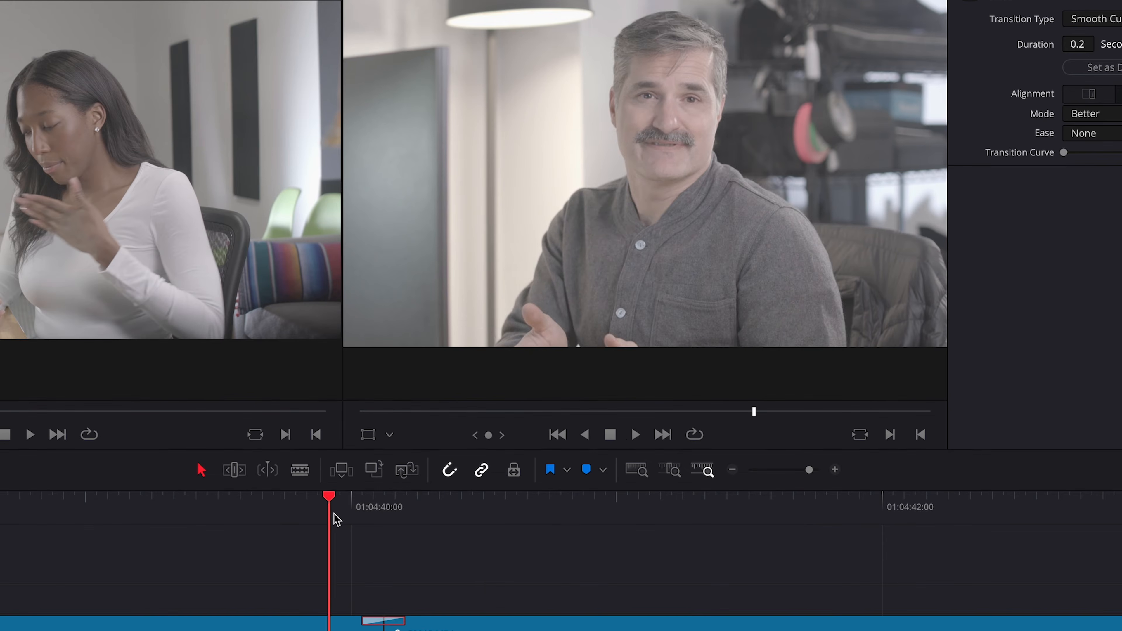
key(space)
key(space)
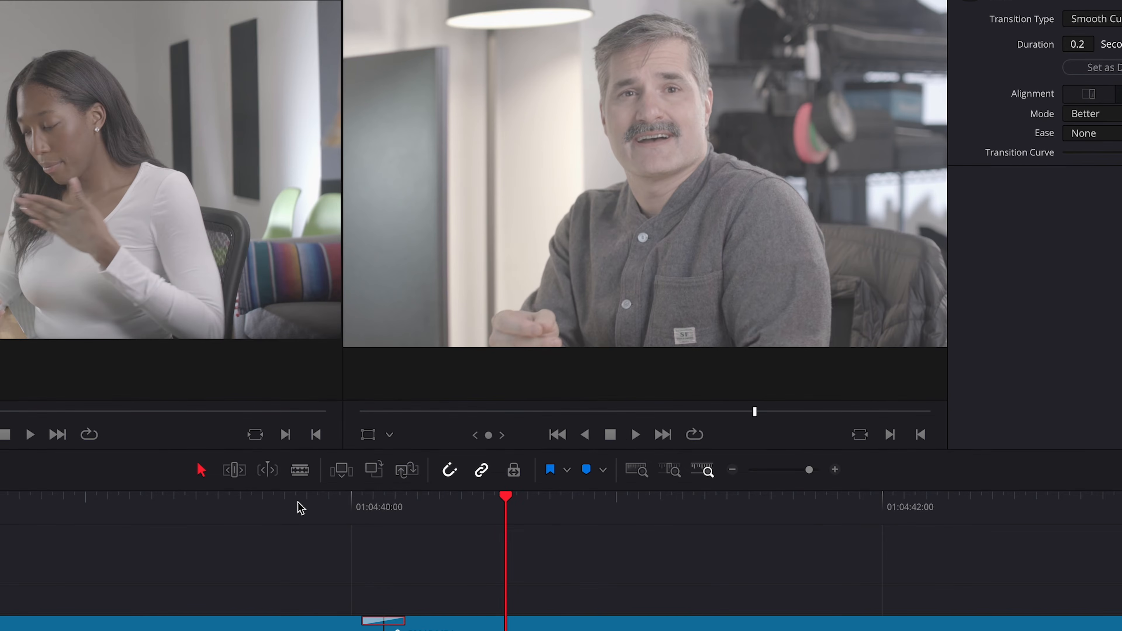
key(space)
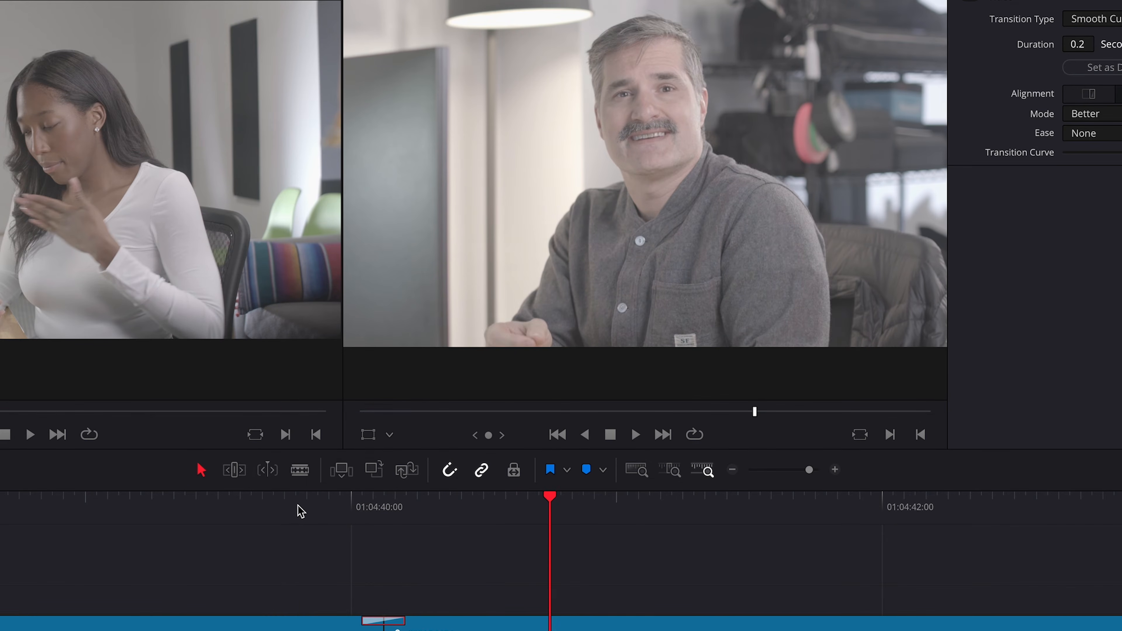
click(297, 506)
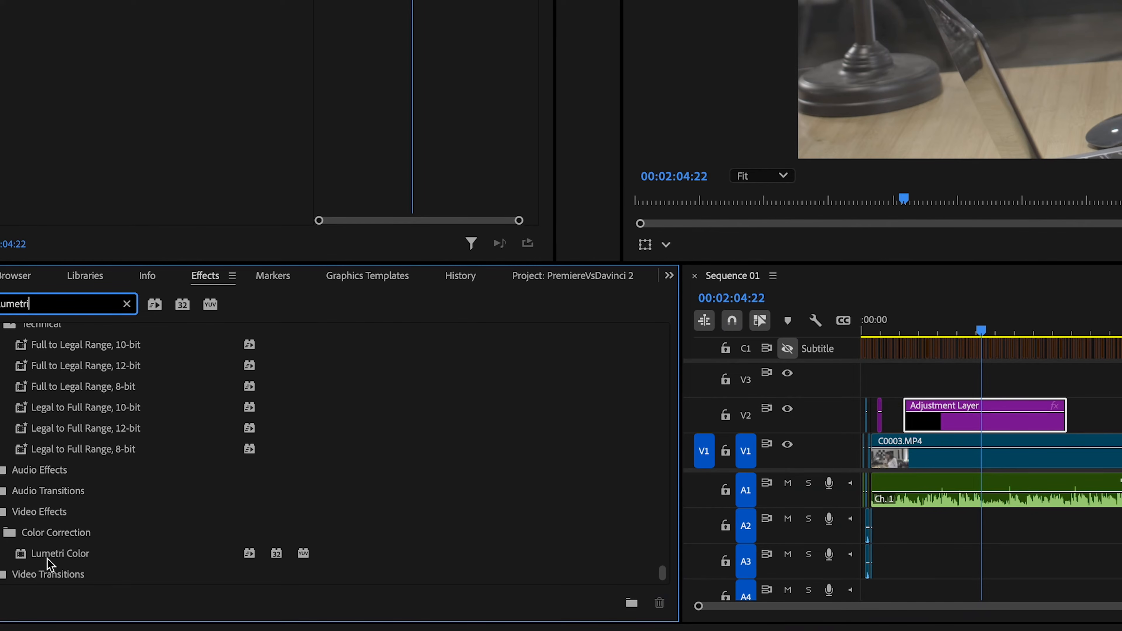
In Premiere Pro, apply the DeNoise effect to the C0003.MP4 audio on A1 and raise the first track's volume in the mixer
click(53, 559)
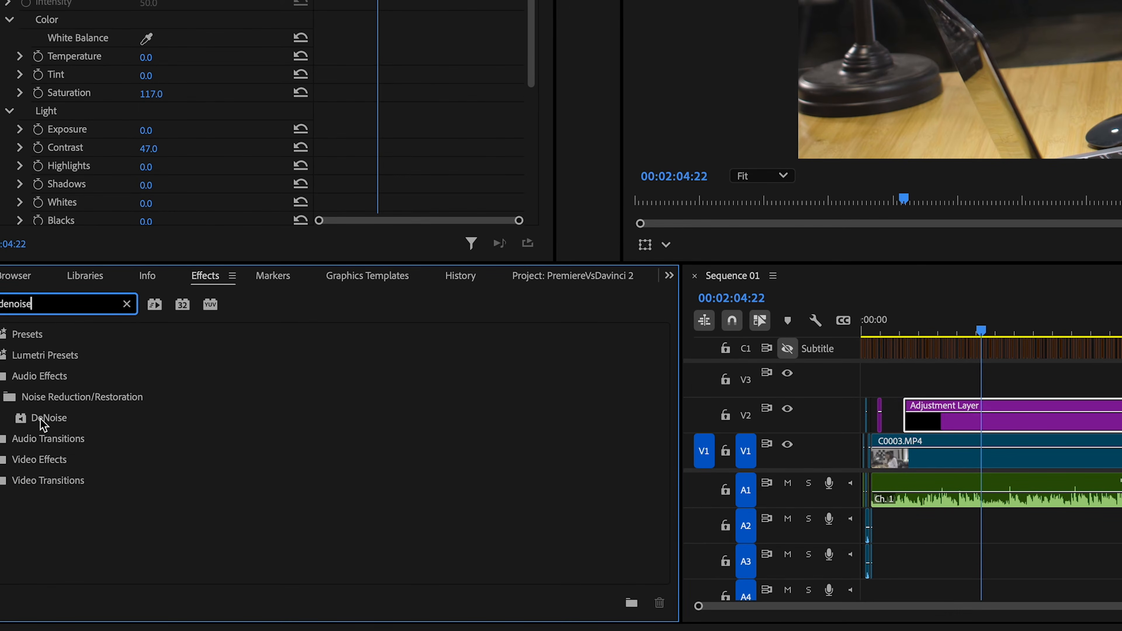
drag(43, 424, 48, 422)
drag(900, 495, 919, 502)
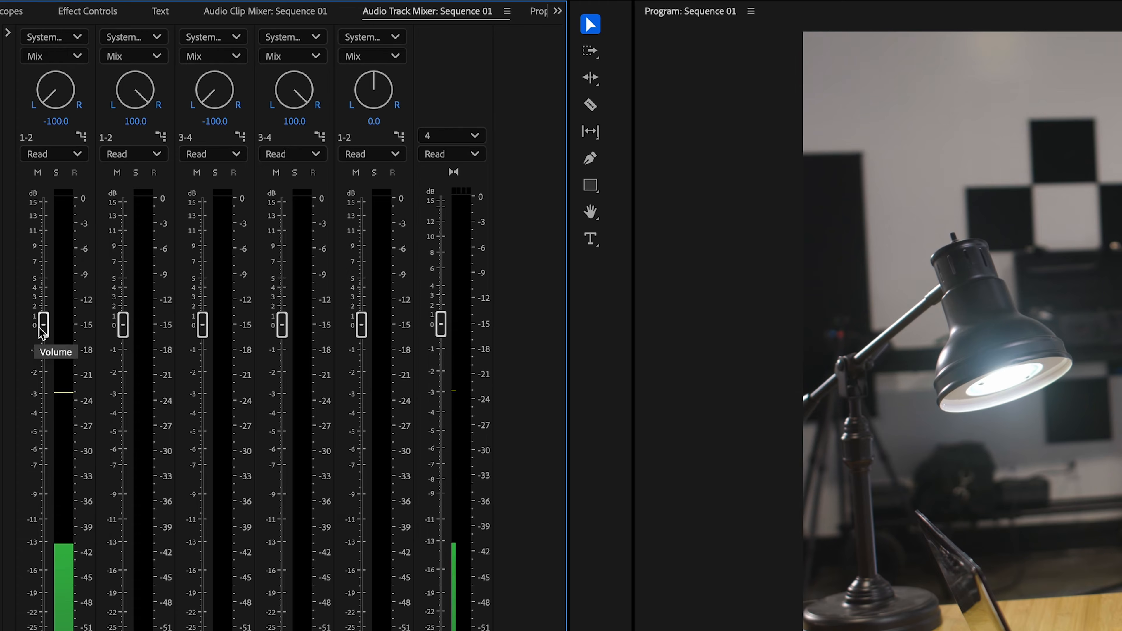
drag(44, 301, 43, 272)
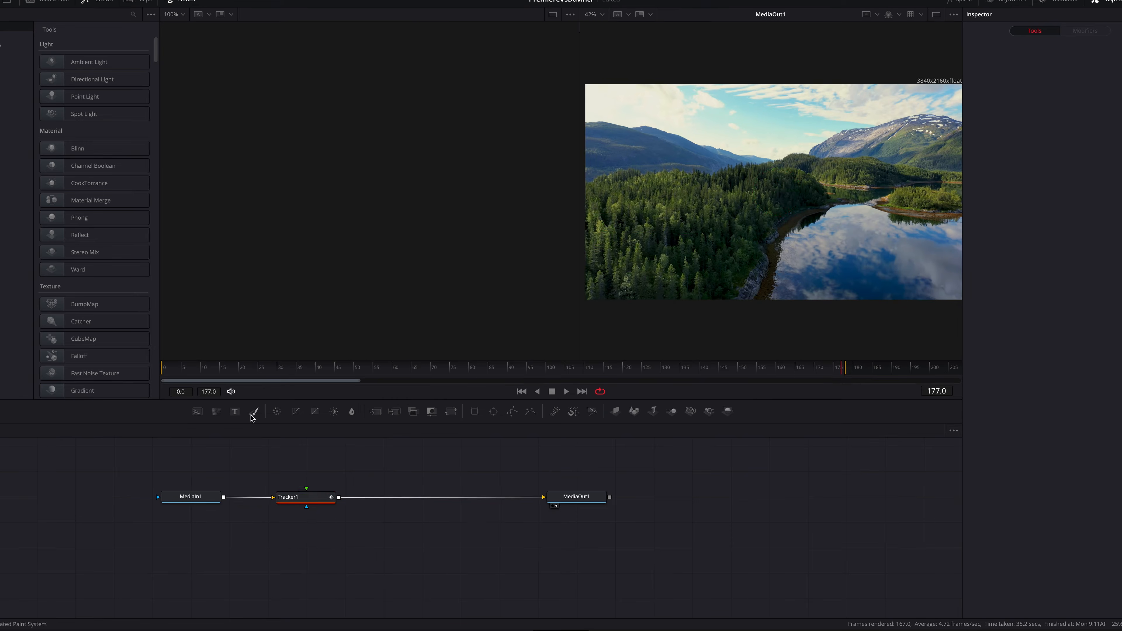
On DaVinci Resolve's Color page, label node 06 Vignette and add a serial node after it labelled Secondary Grade
click(234, 411)
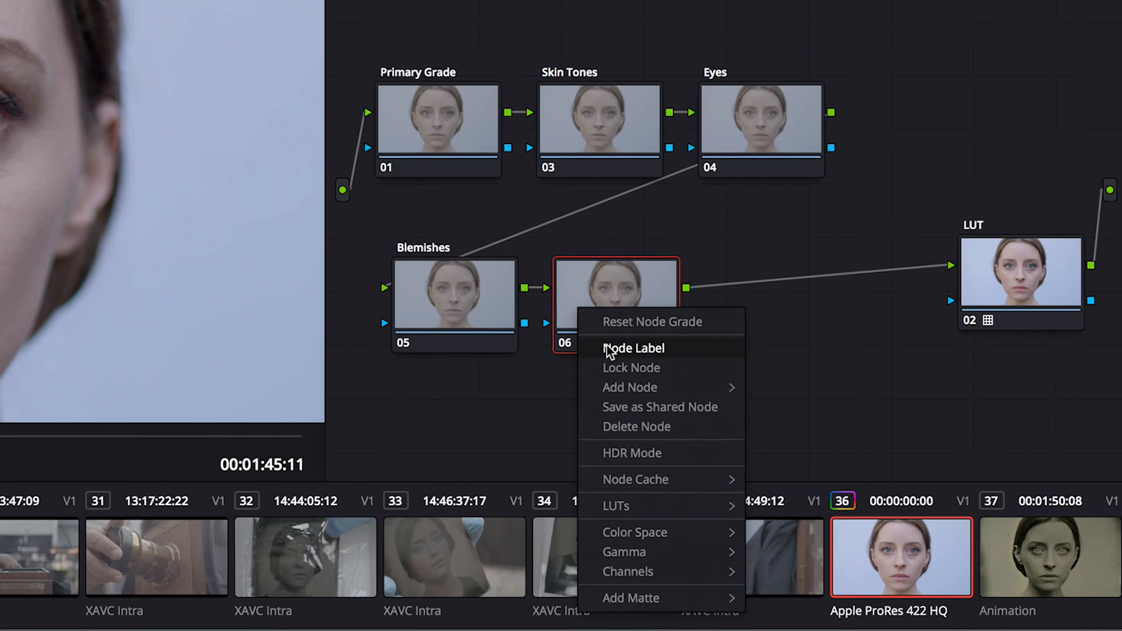
click(606, 345)
text(Vignette)
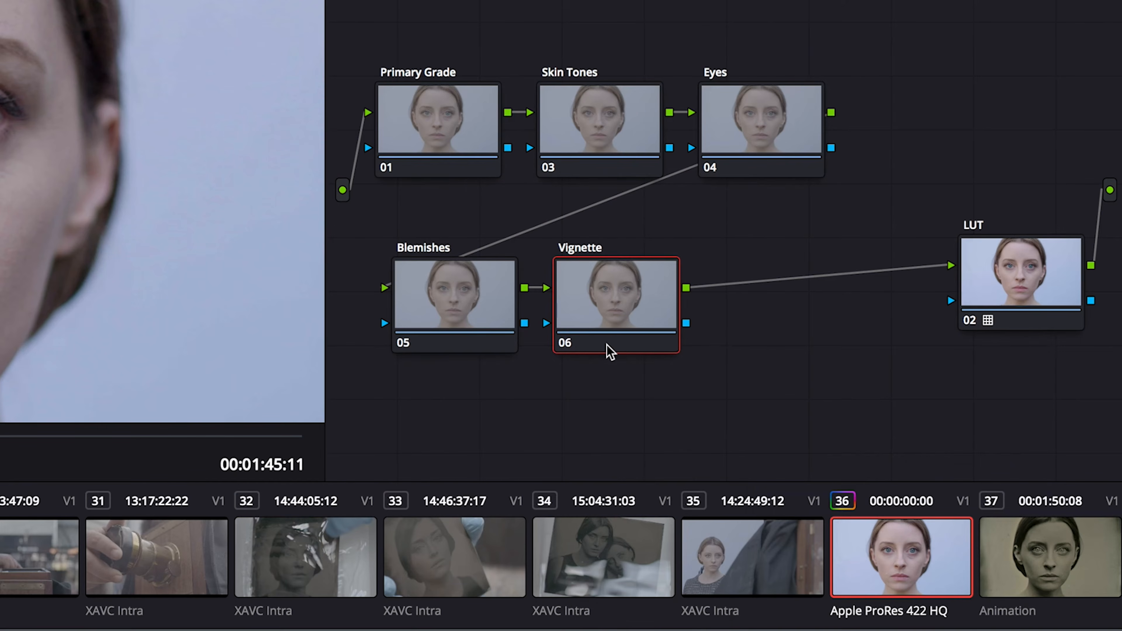
key(Return)
key(alt+s)
right_click(751, 303)
click(780, 341)
text(Secondary Grade)
Rearrange the Blemishes, Vignette and Secondary Grade nodes and append a serial node labelled Creative Grade
drag(430, 304, 950, 133)
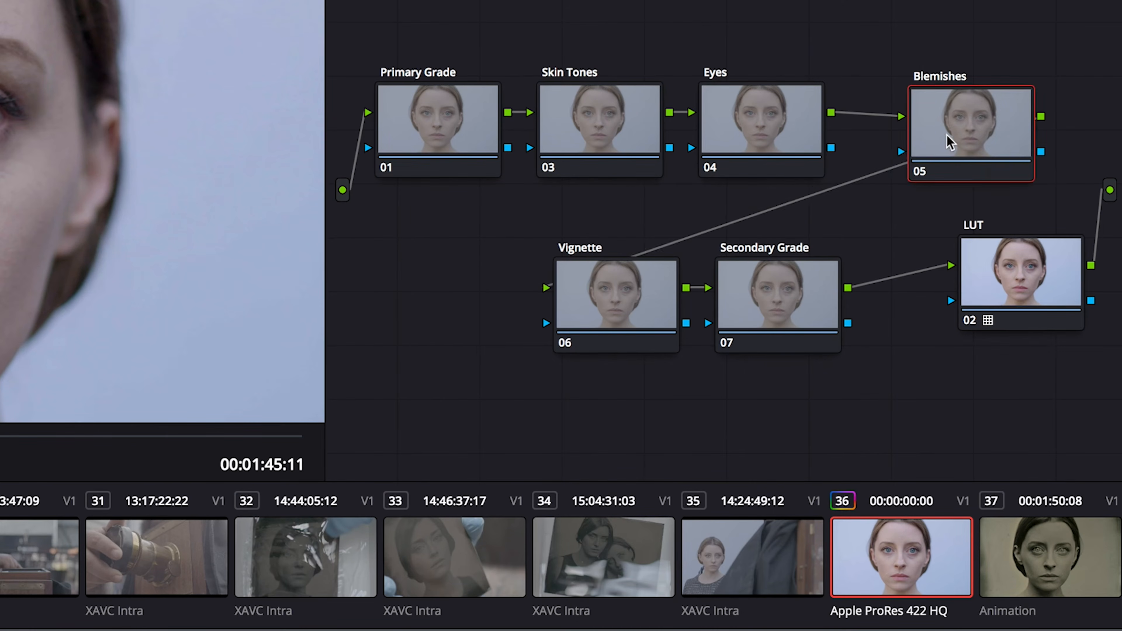
drag(578, 304, 425, 309)
drag(718, 297, 576, 309)
key(alt+s)
right_click(773, 292)
click(808, 328)
text(Creative Grade)
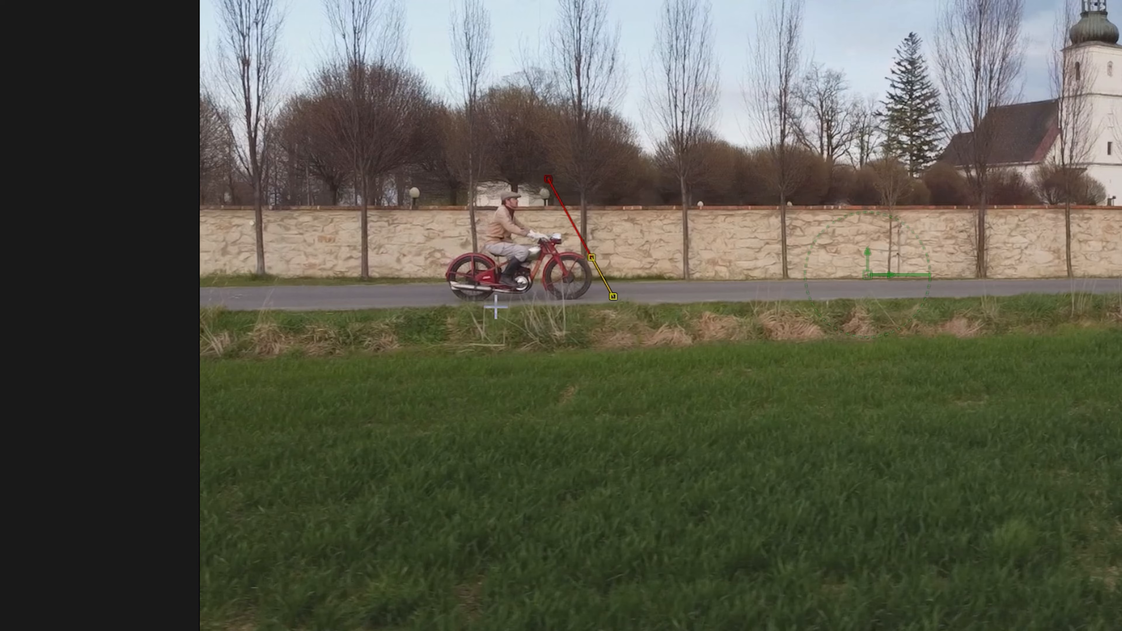
In After Effects, set the motion target of Tracker 2 to Tyrion Null and apply the tracking data
key(ctrl+t)
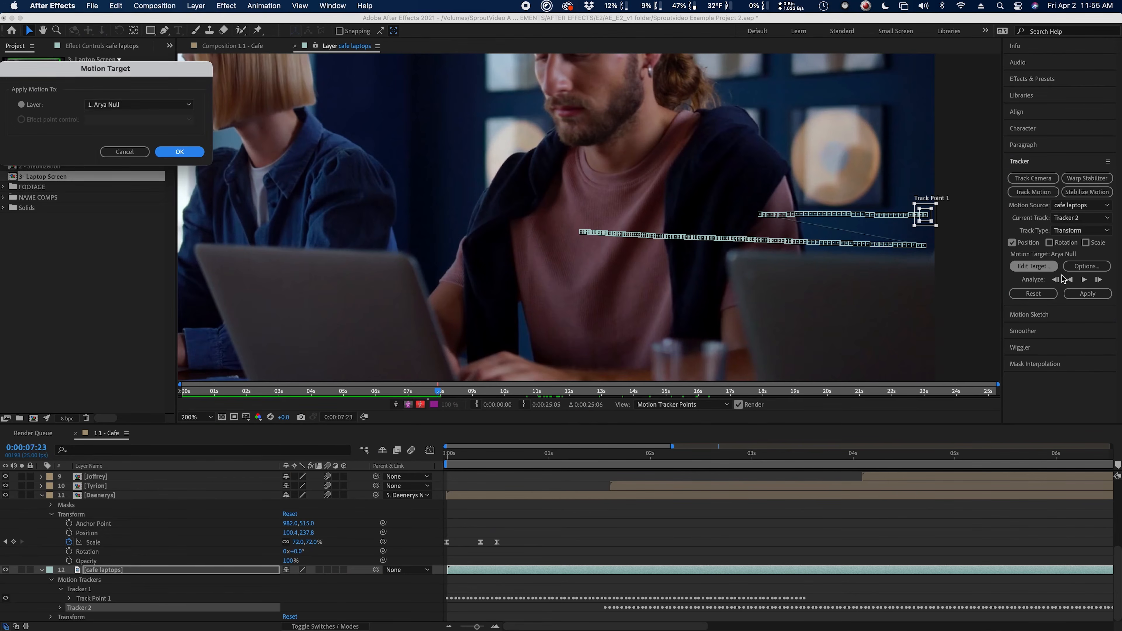
click(157, 104)
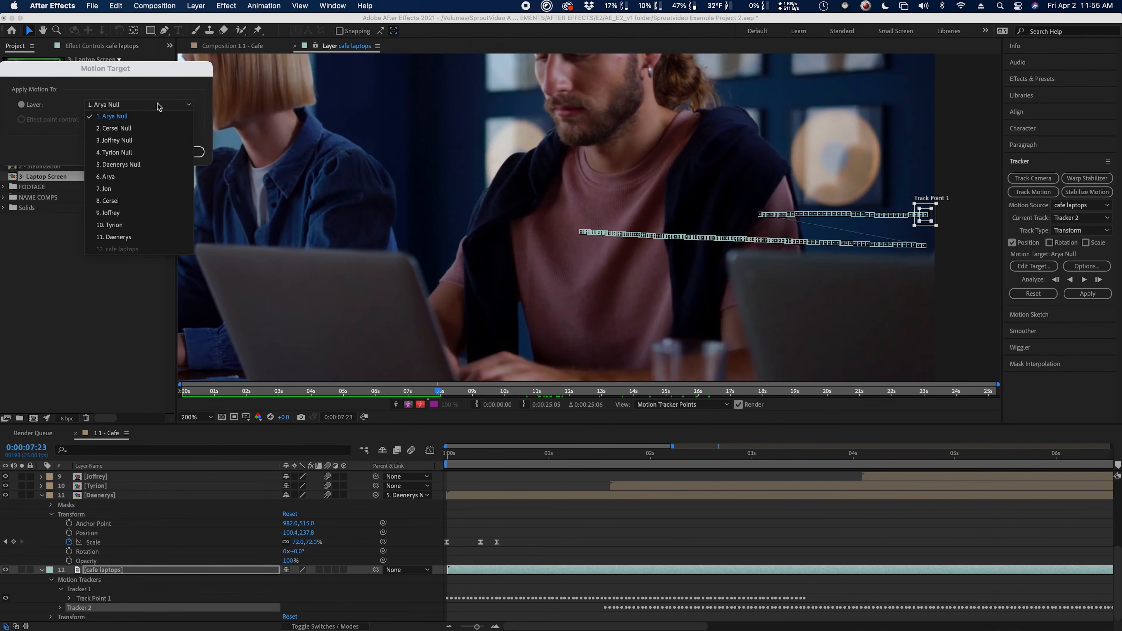
click(146, 153)
key(Return)
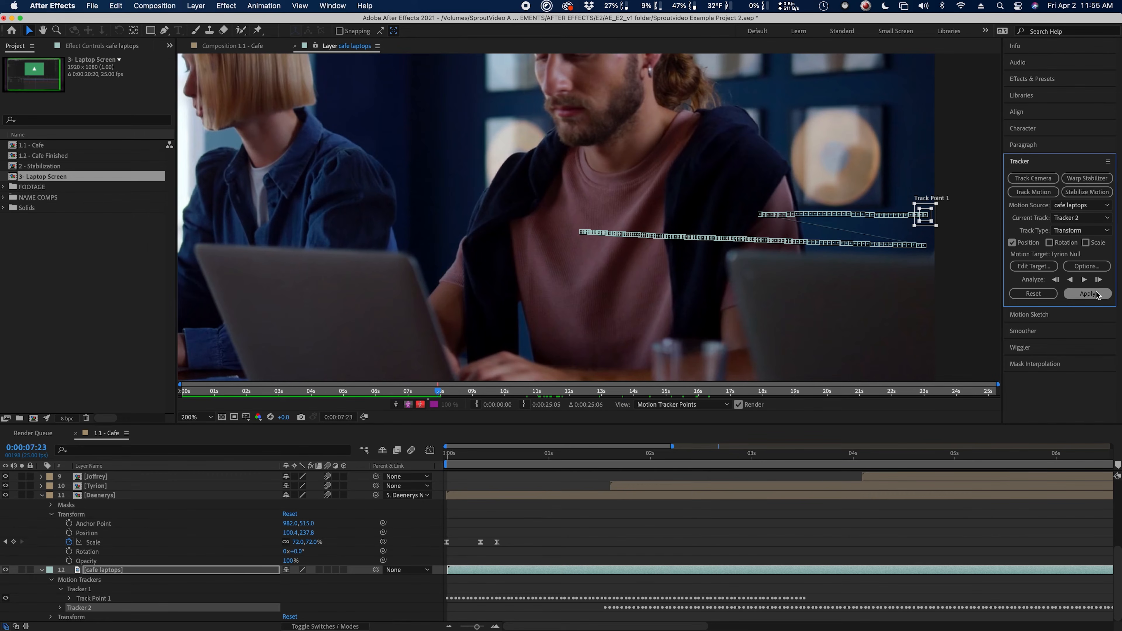
click(1087, 293)
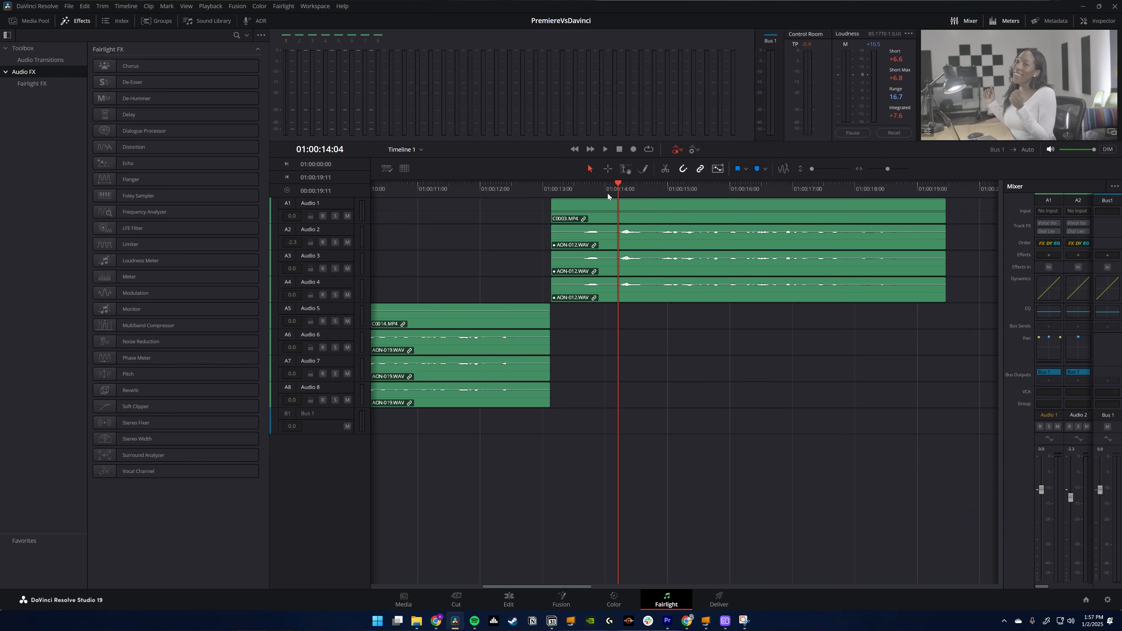
Play the timeline on DaVinci Resolve's Fairlight page and inspect the dynamics controls of the Audio 1 track
key(space)
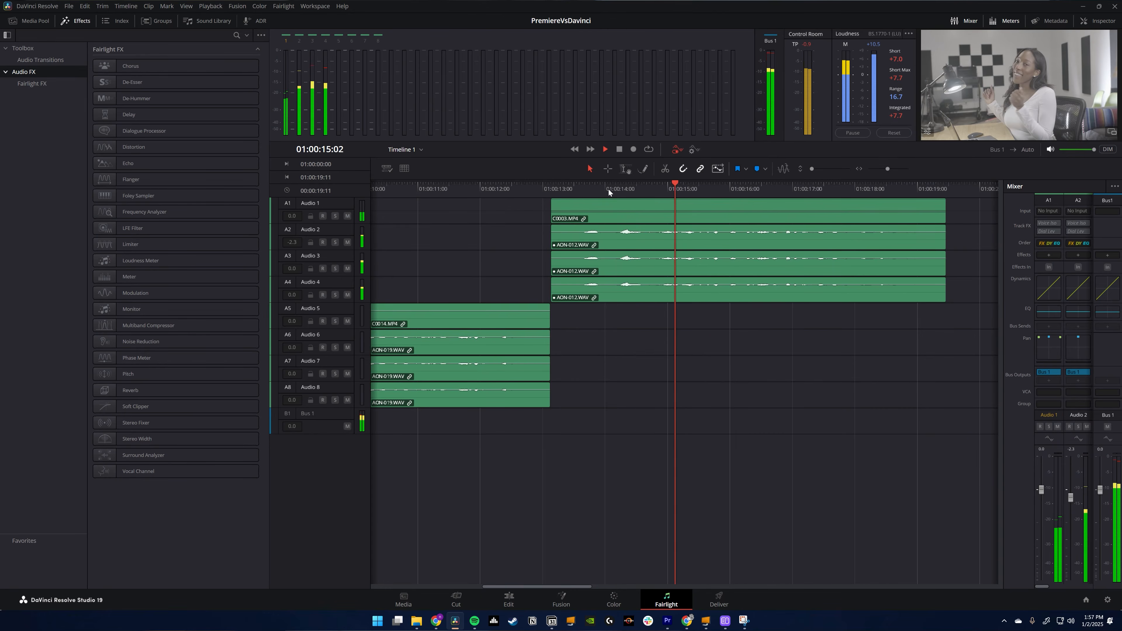
double_click(1048, 288)
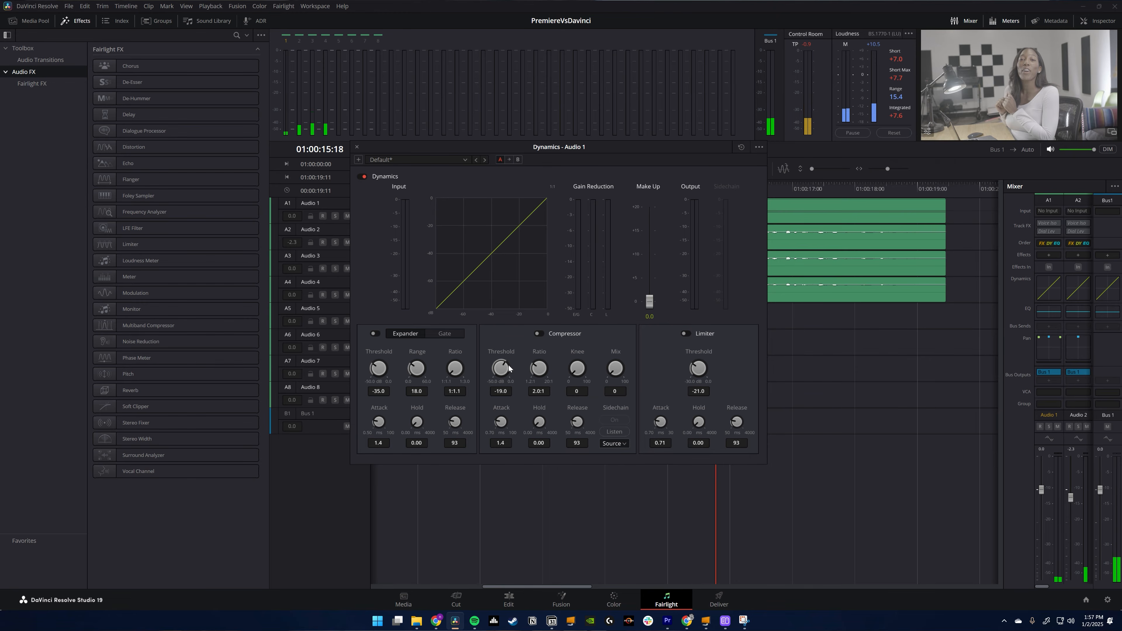
key(Escape)
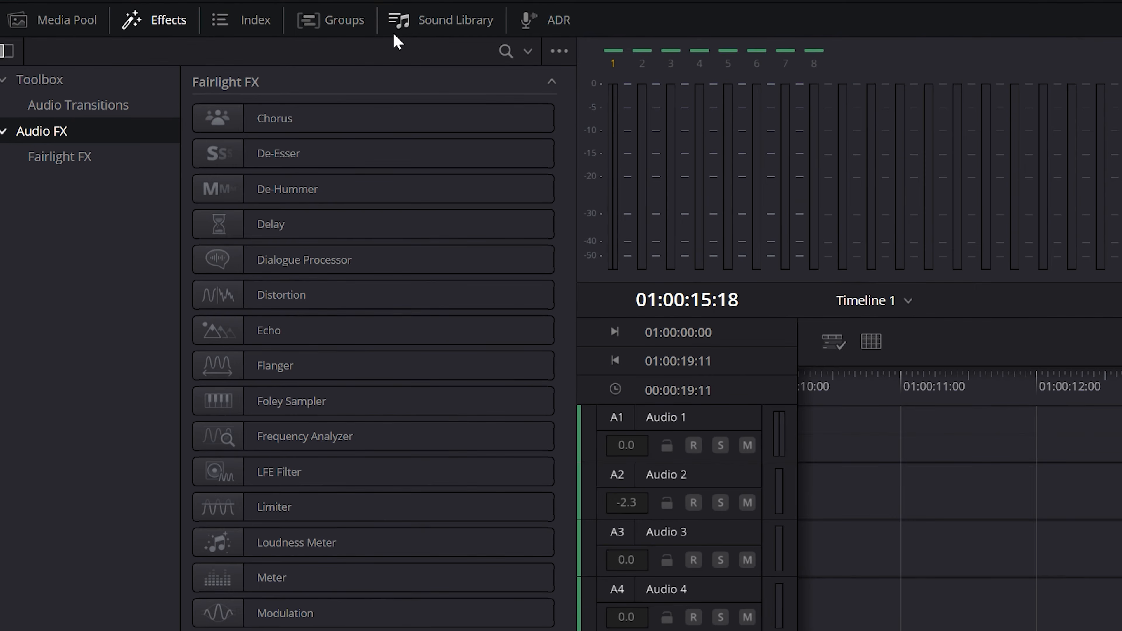
Search the Fairlight Sound Library for "car", preview Car Banging.M and open the ADR tools
click(199, 23)
click(200, 90)
text(car)
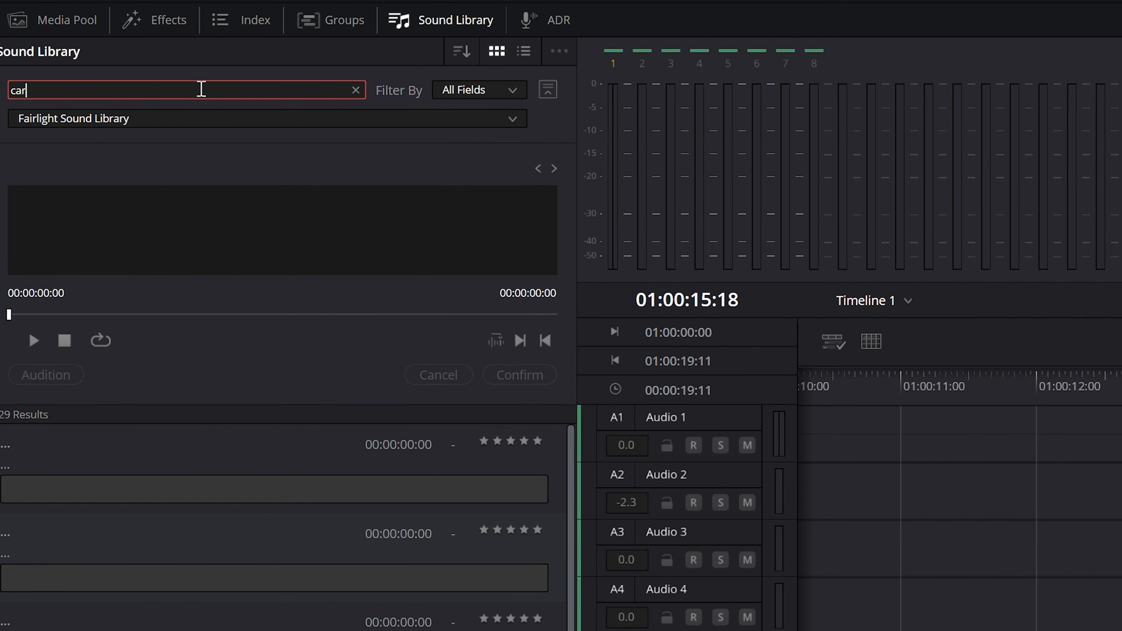
click(363, 500)
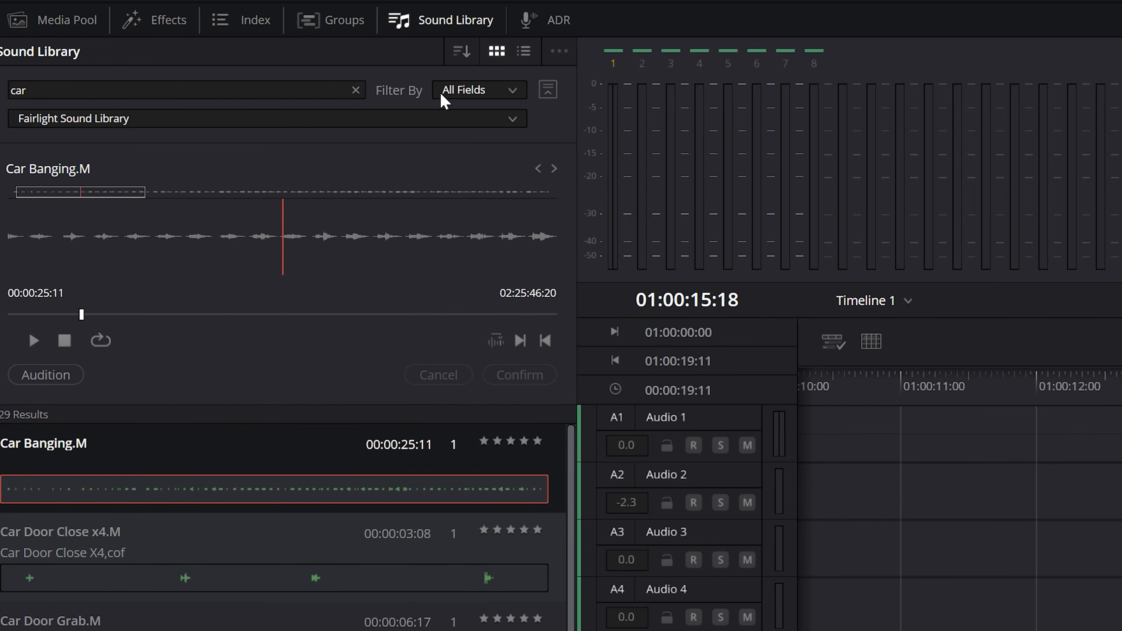
click(558, 23)
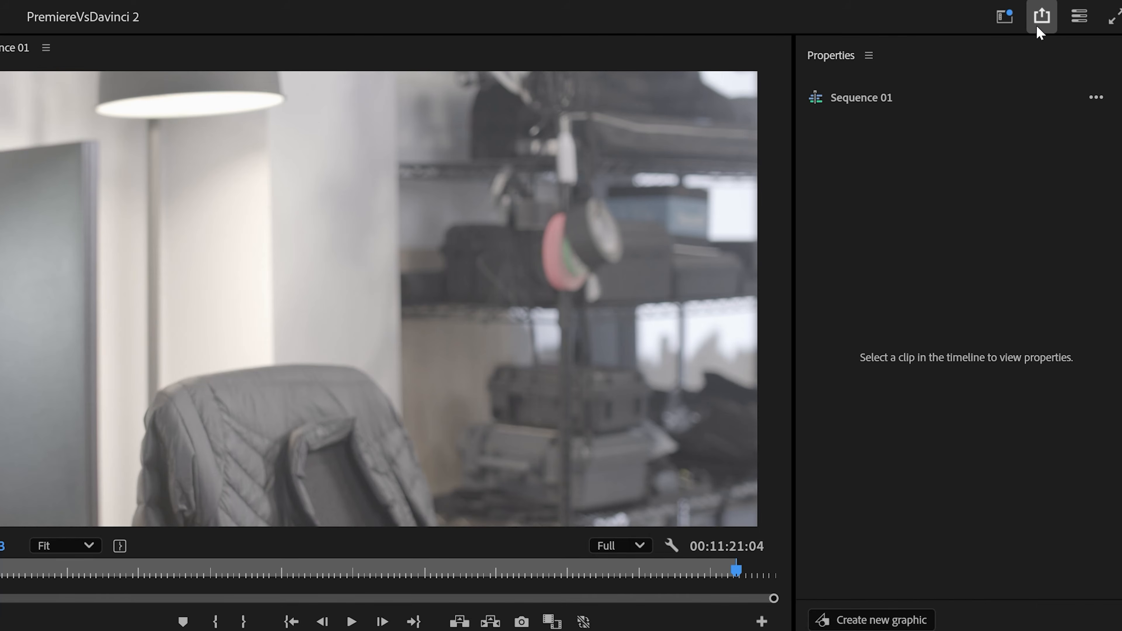
Open the Deliver page for Timeline 1 in DaVinci Resolve, and send the H.264 export from Premiere Pro to Media Encoder
click(1037, 24)
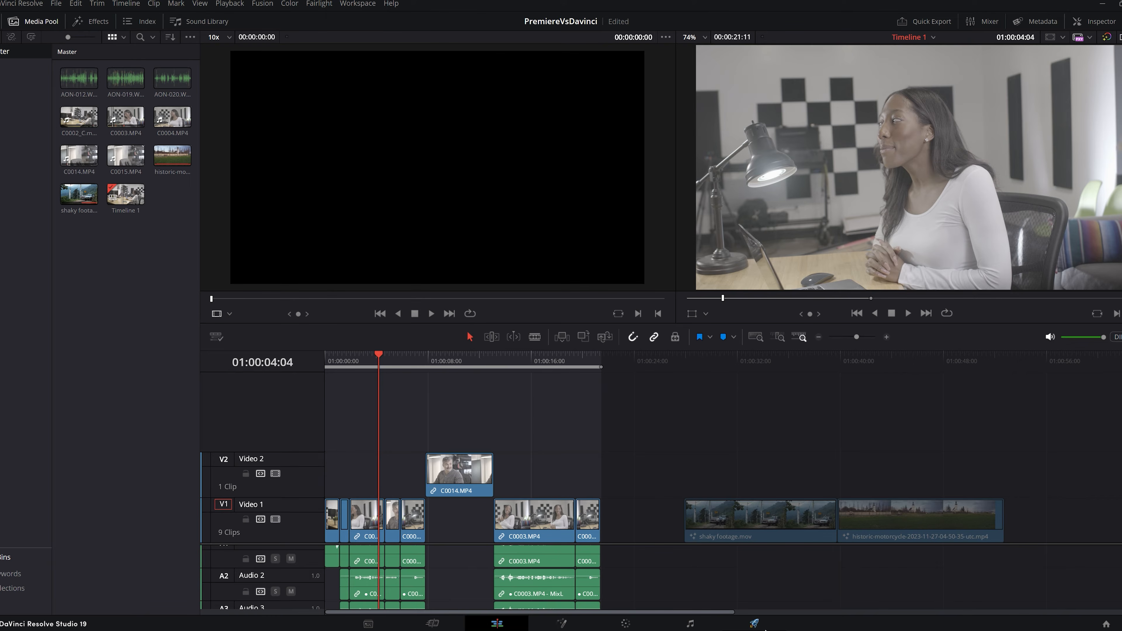
click(755, 623)
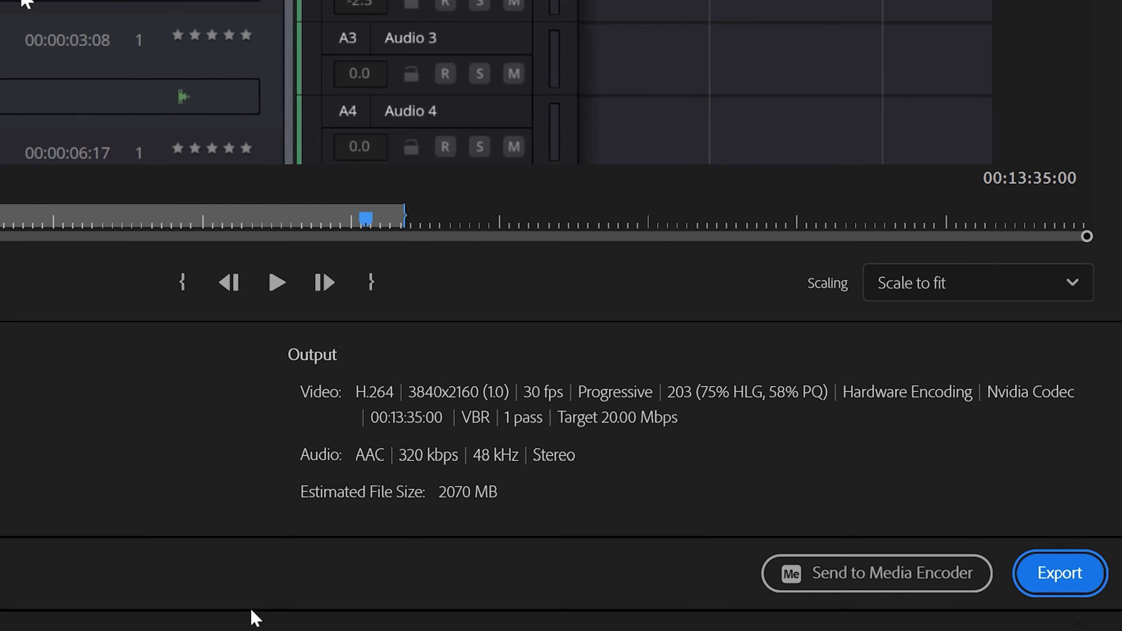
click(791, 584)
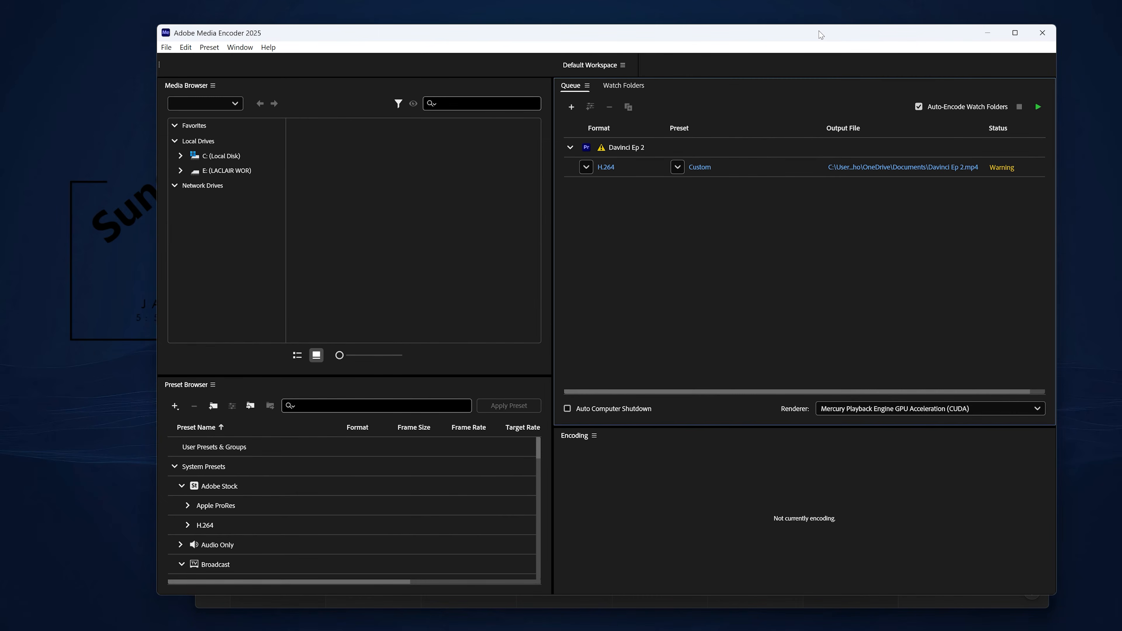